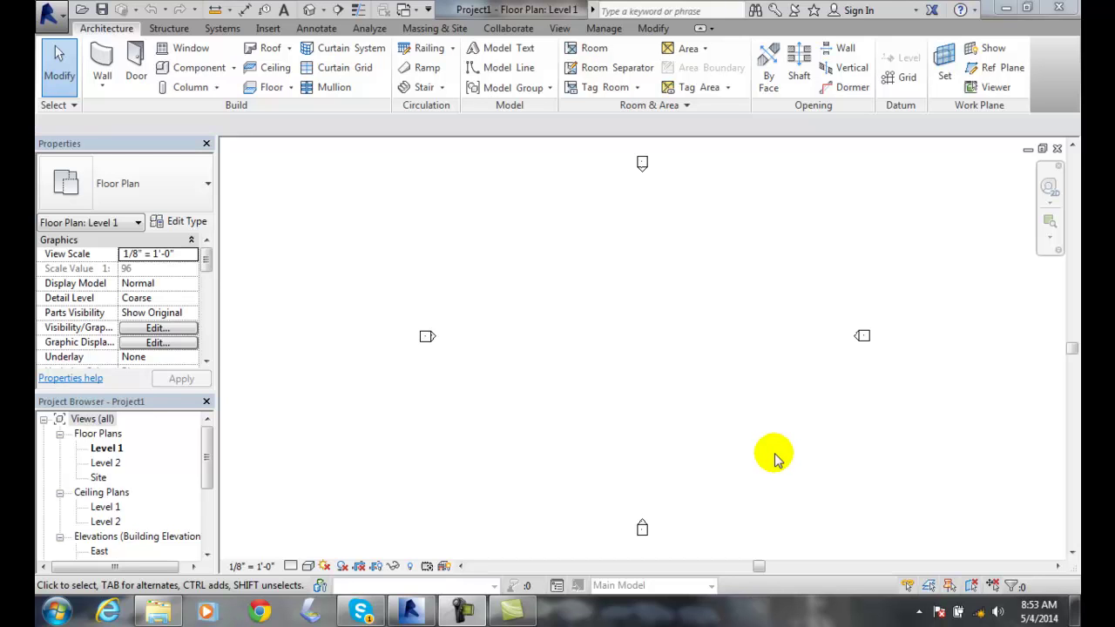
- Open the default 3D view and start a new toposurface
click(320, 12)
click(326, 33)
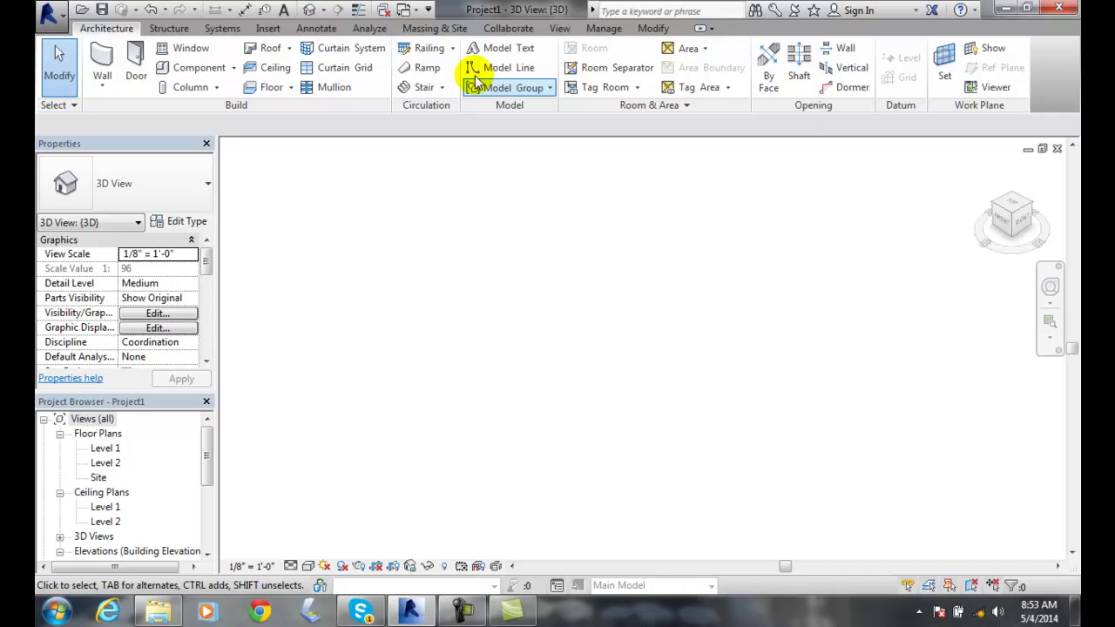
click(430, 29)
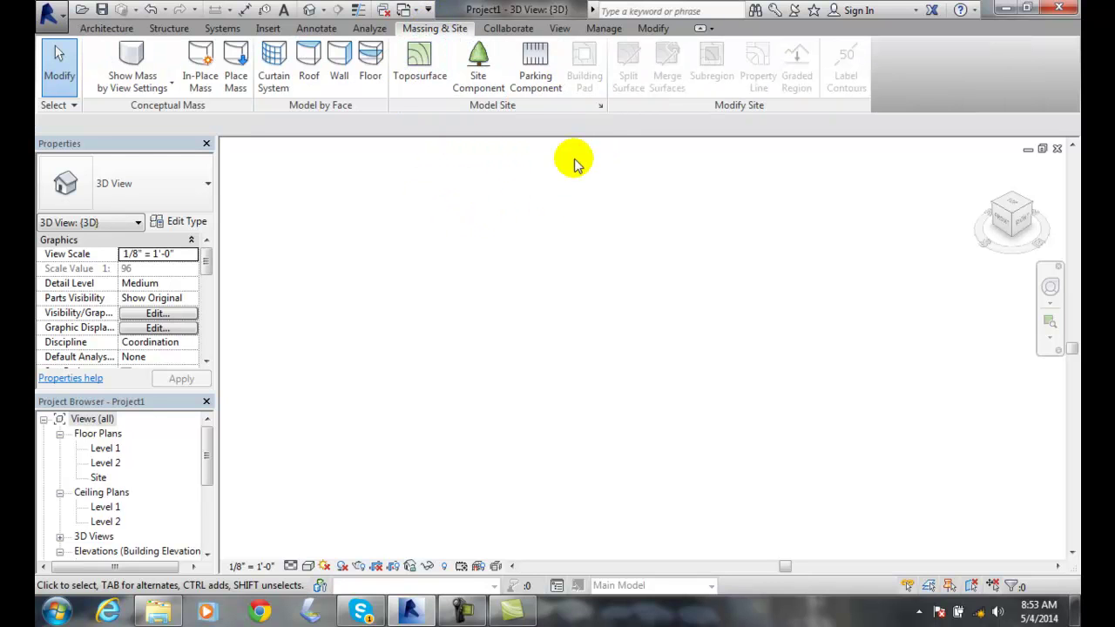
click(423, 65)
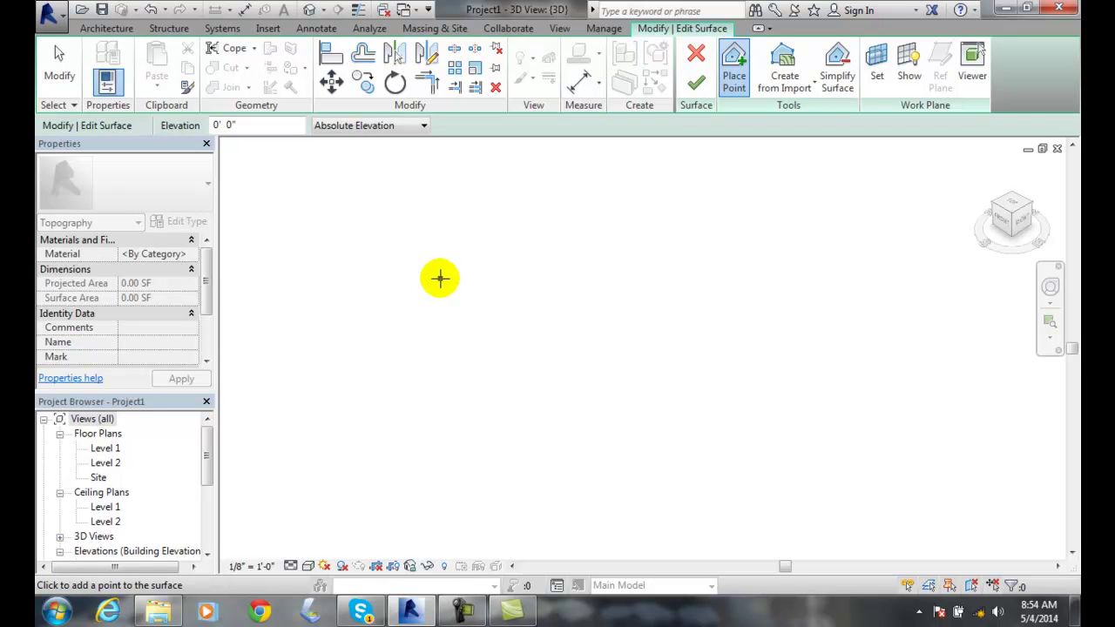
- Place four corner points at elevation 0' 0" to outline a large, roughly rectangular surface
click(224, 154)
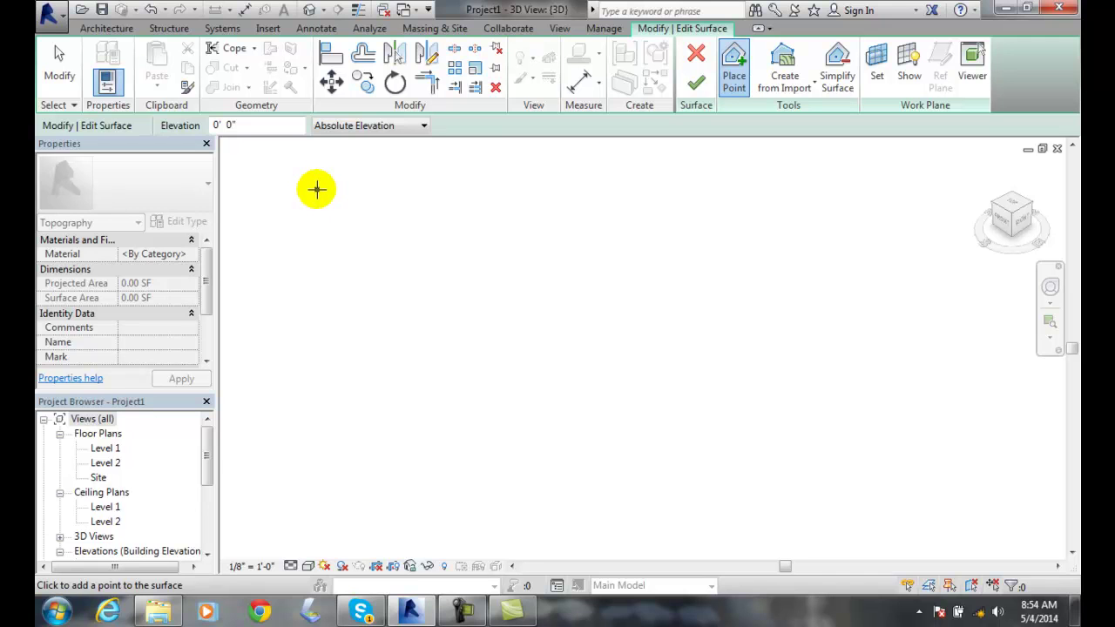
click(317, 188)
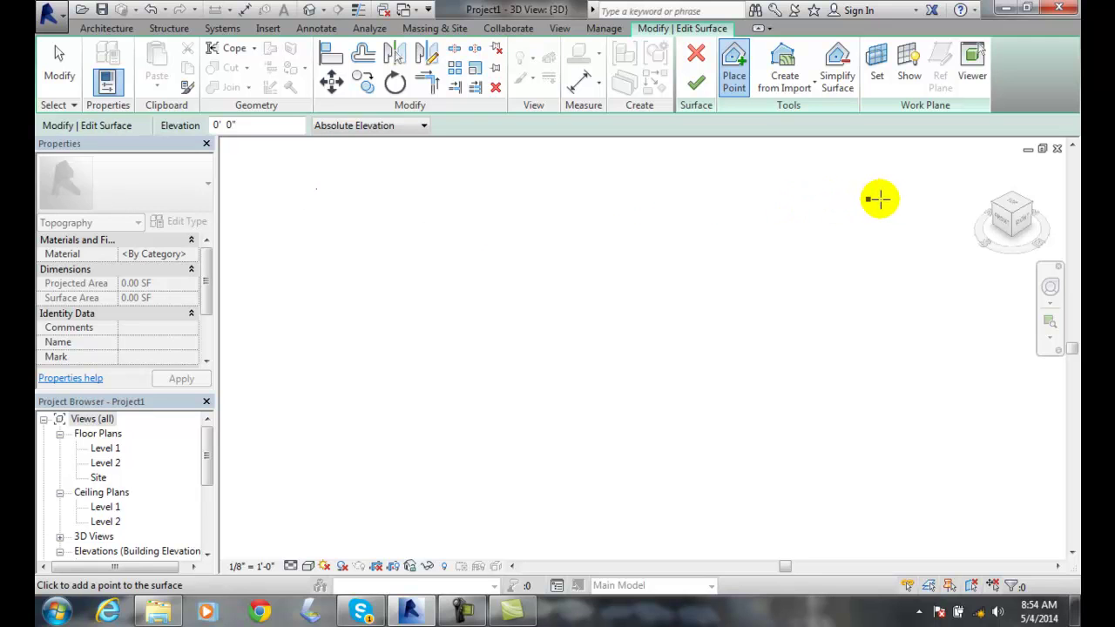
click(913, 201)
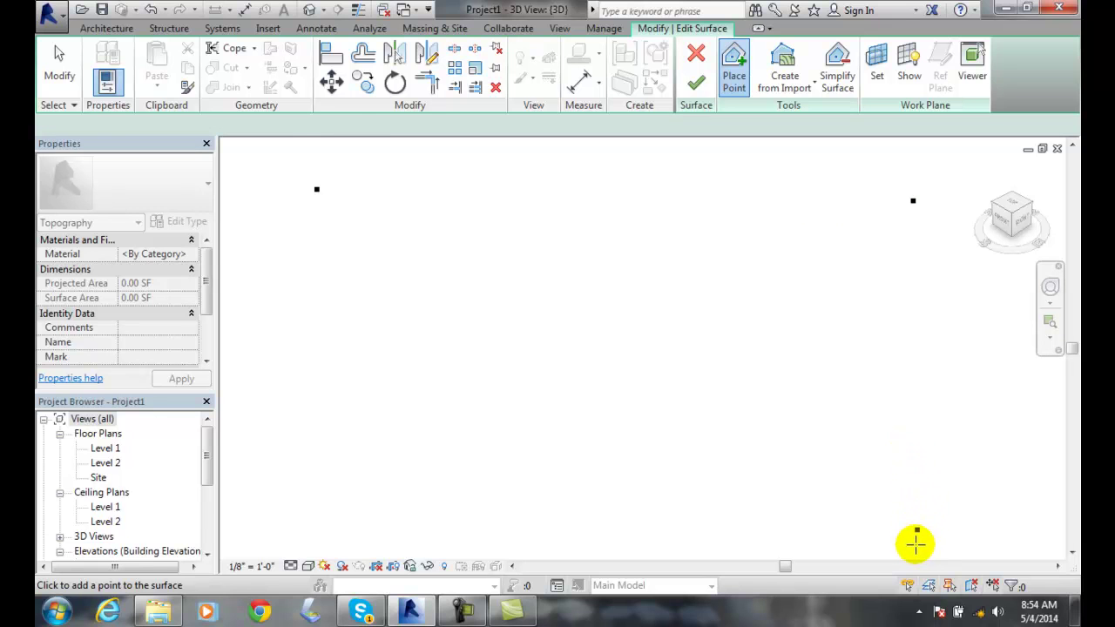
click(915, 545)
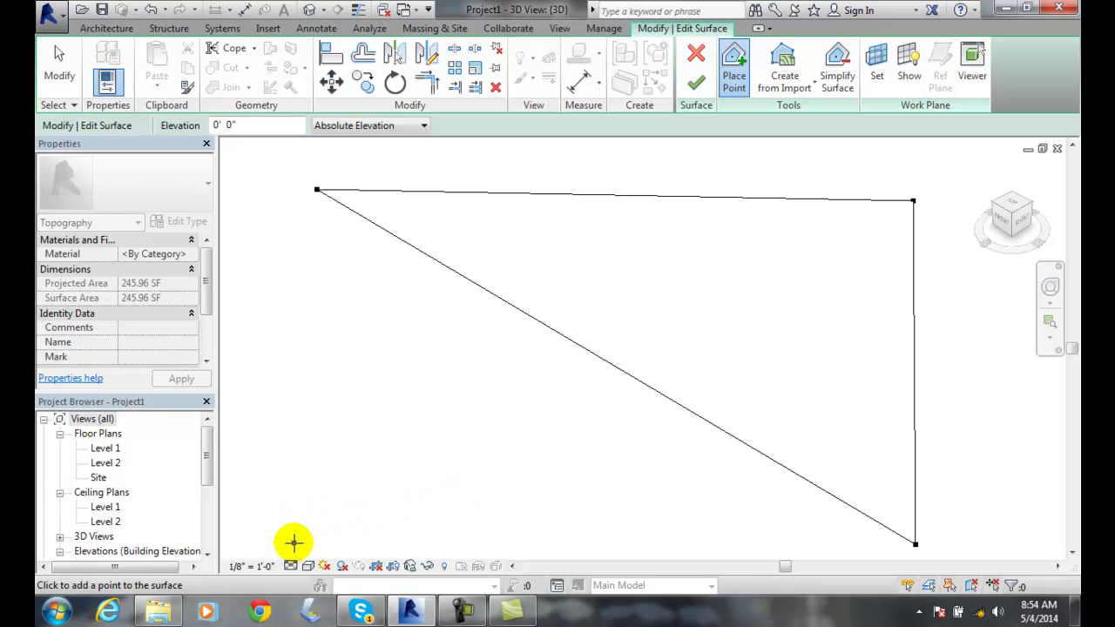
click(294, 543)
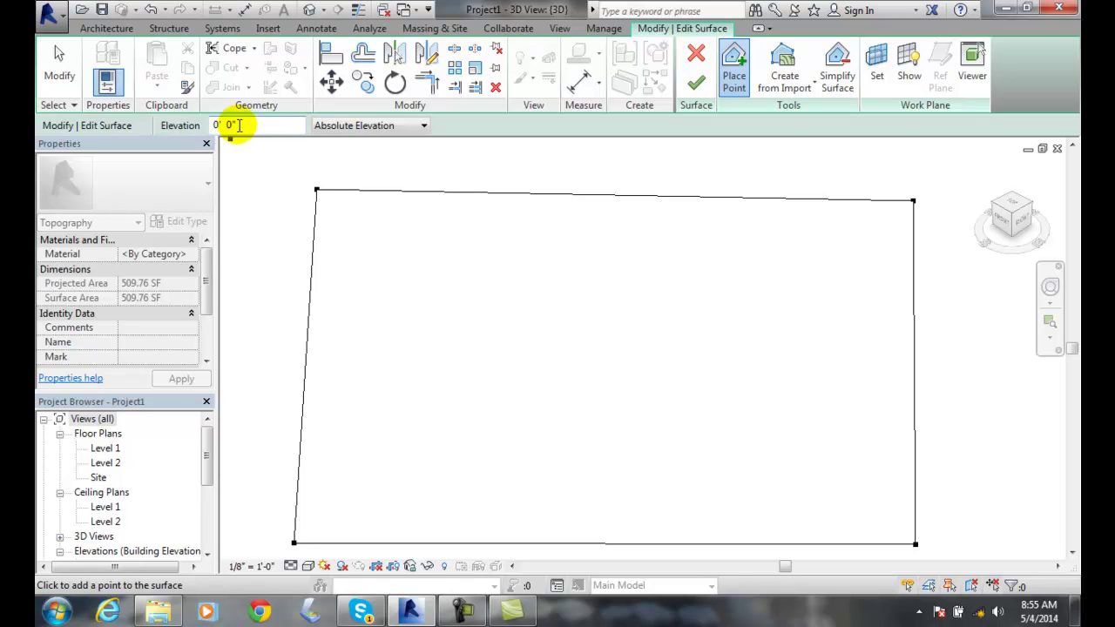
- Set the point elevation to 3' 0" and place four points forming a smaller rectangle inside the surface outline
click(212, 124)
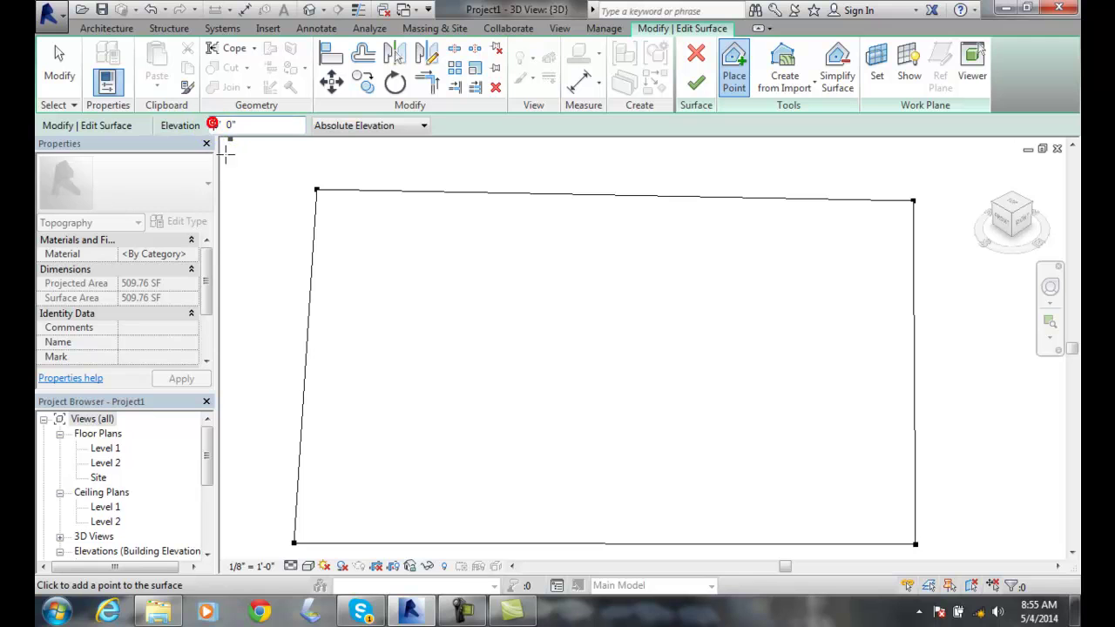
text(3)
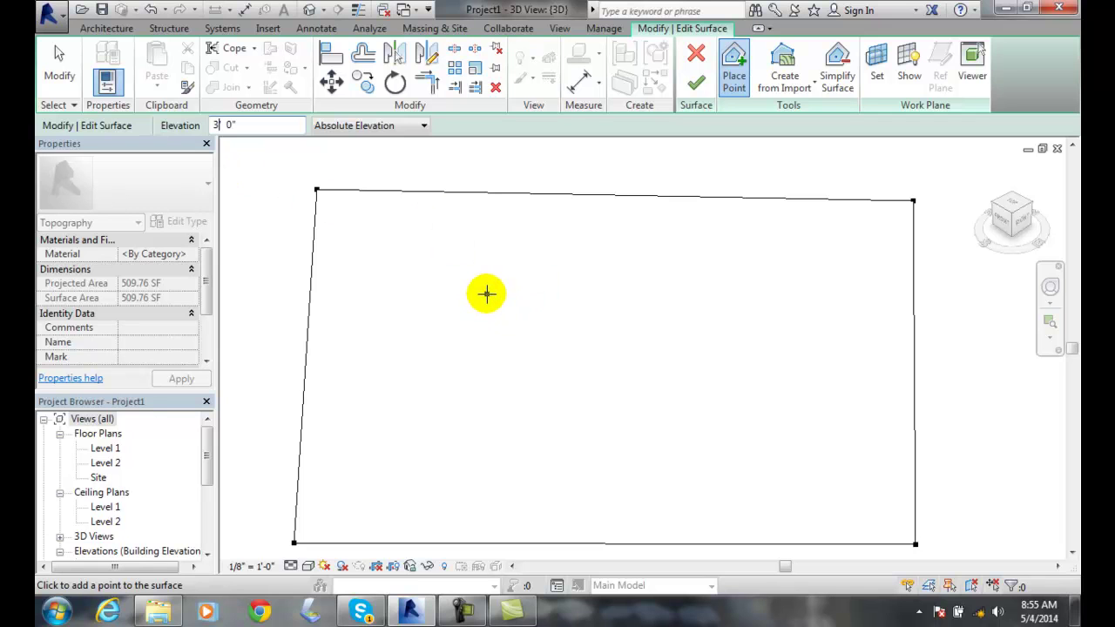
click(486, 294)
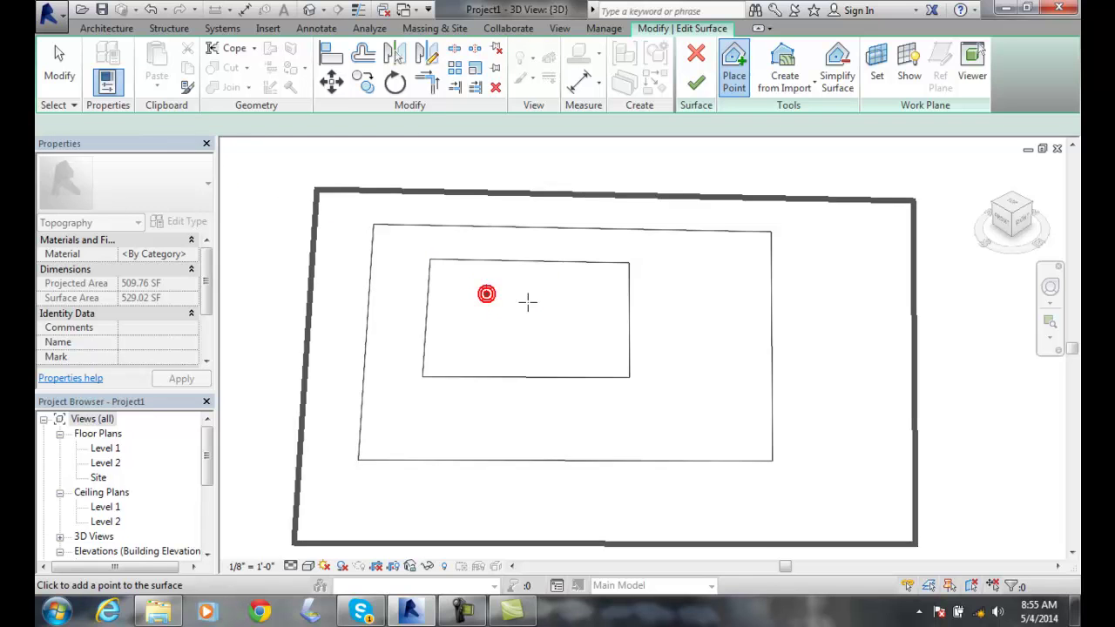
click(718, 292)
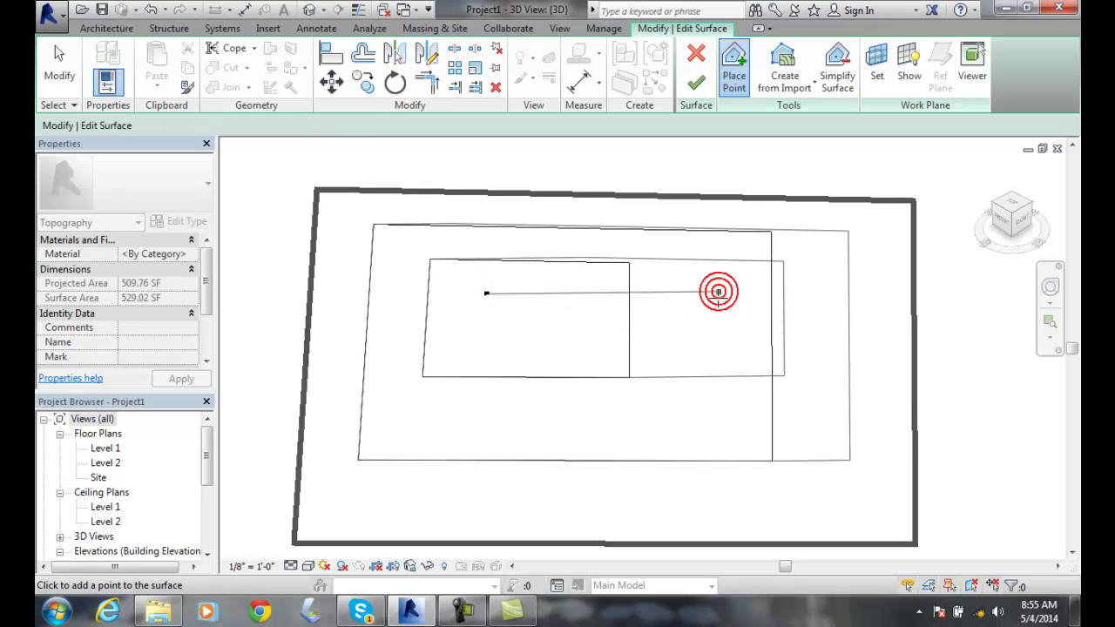
click(712, 433)
click(714, 431)
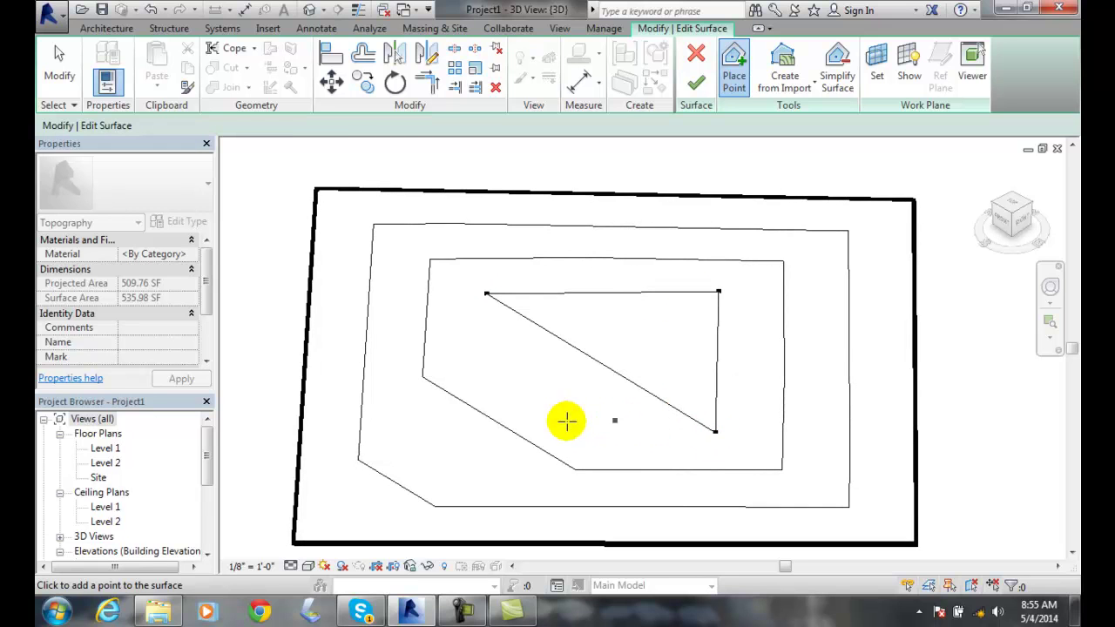
click(486, 421)
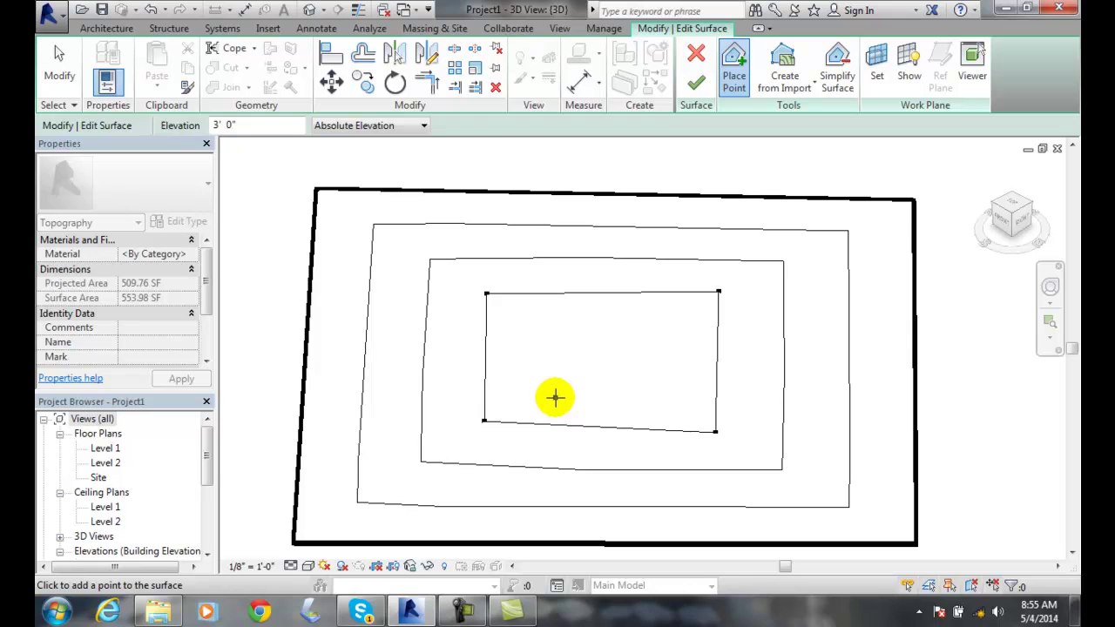
- Set the point elevation to 6' 0" and place six points in a small loop near the surface's upper-left corner
click(375, 287)
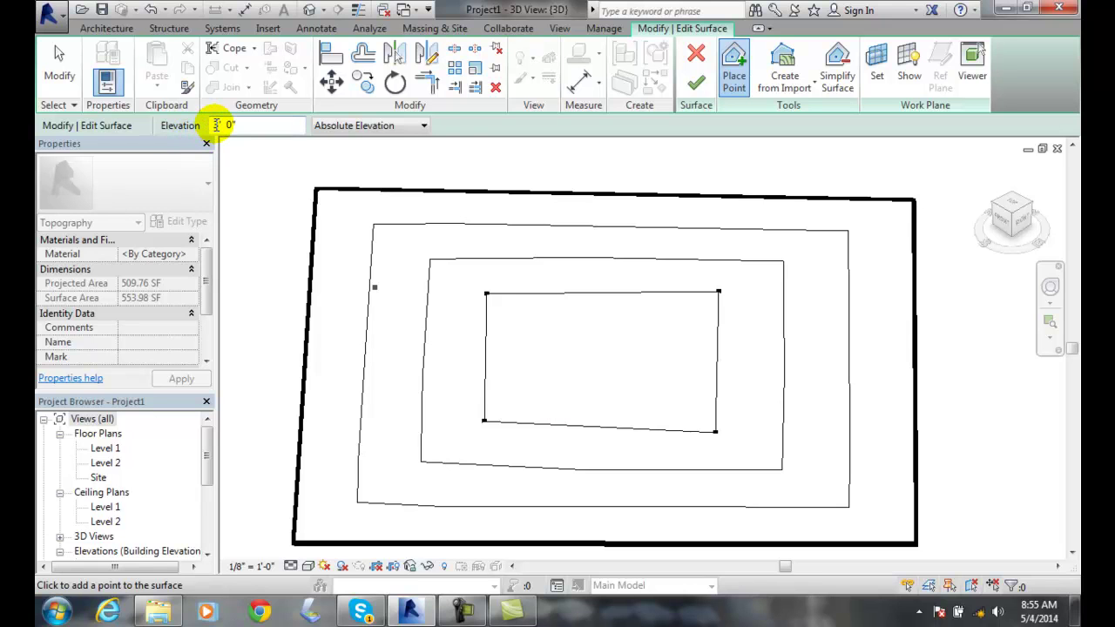
key(BackSpace)
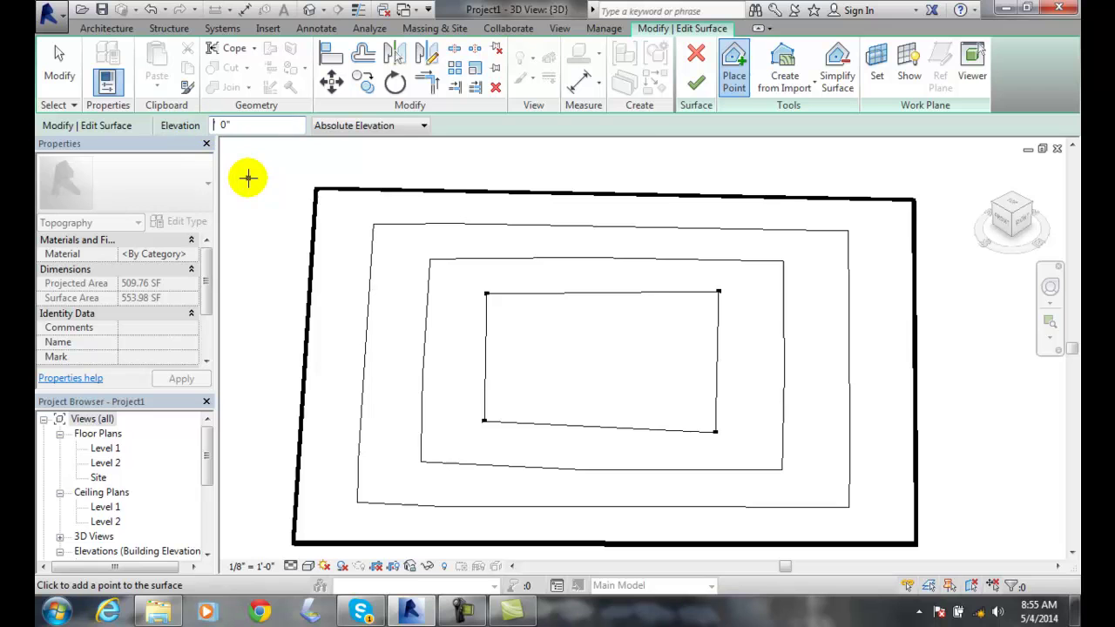
text(6)
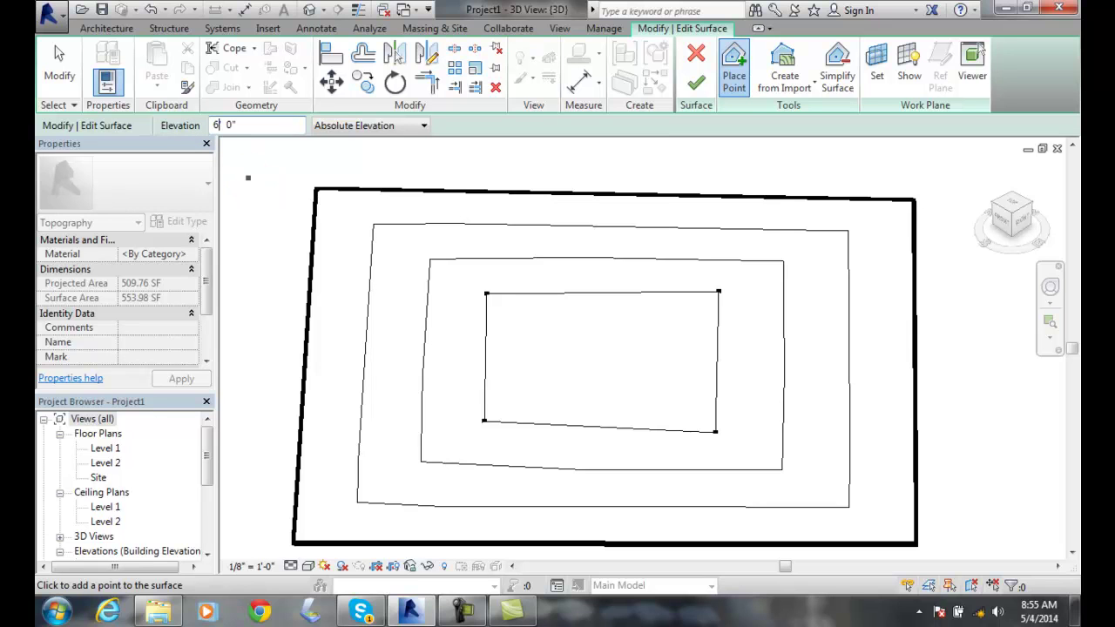
click(375, 231)
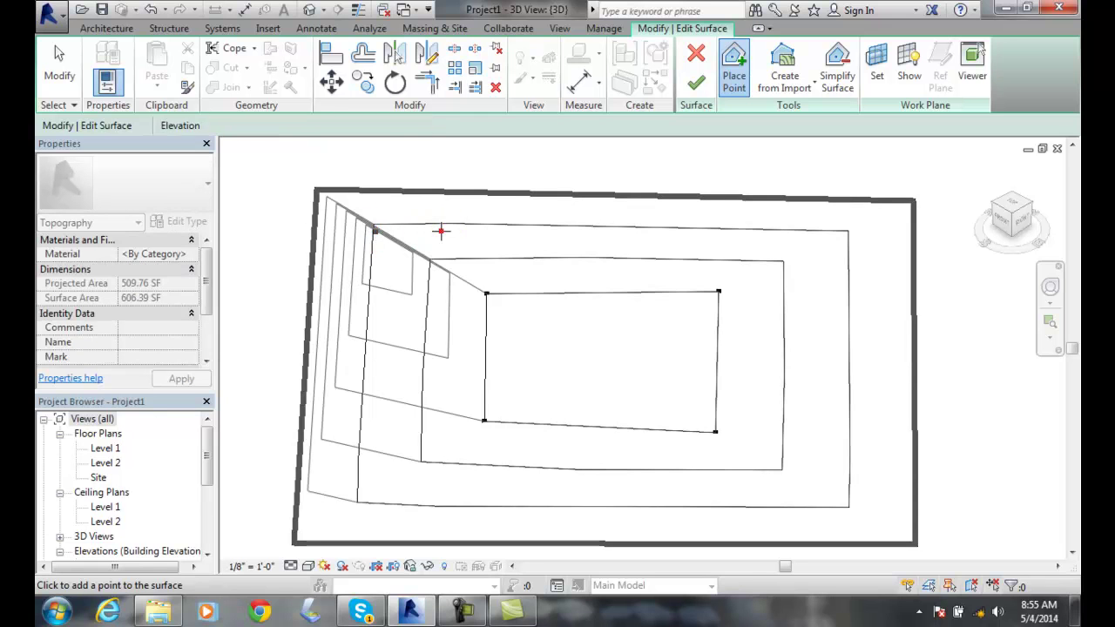
click(441, 231)
click(454, 255)
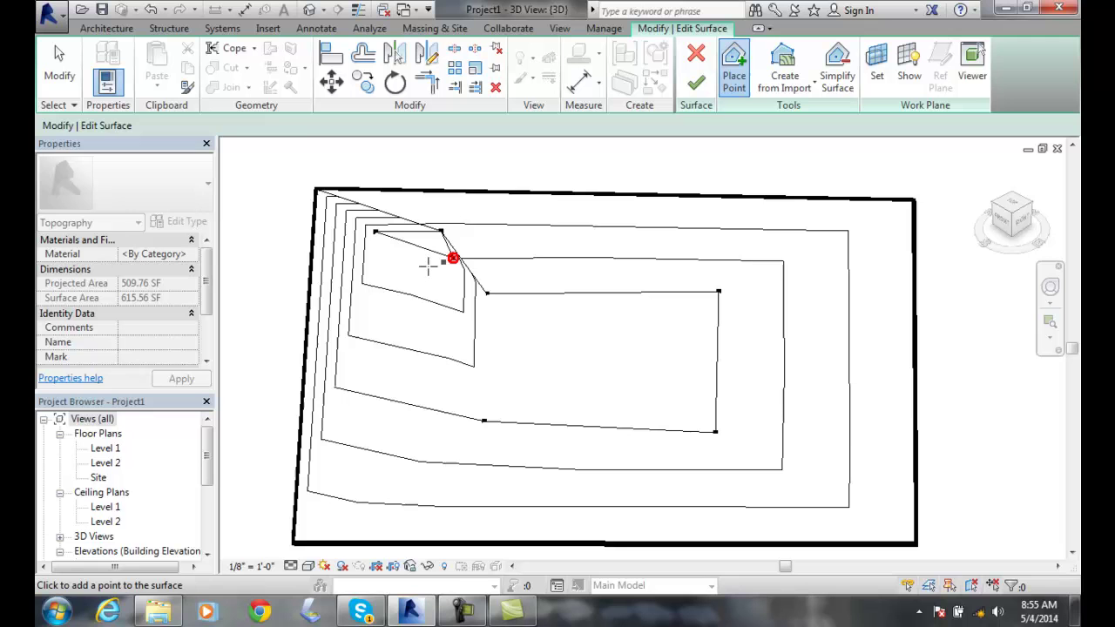
click(403, 266)
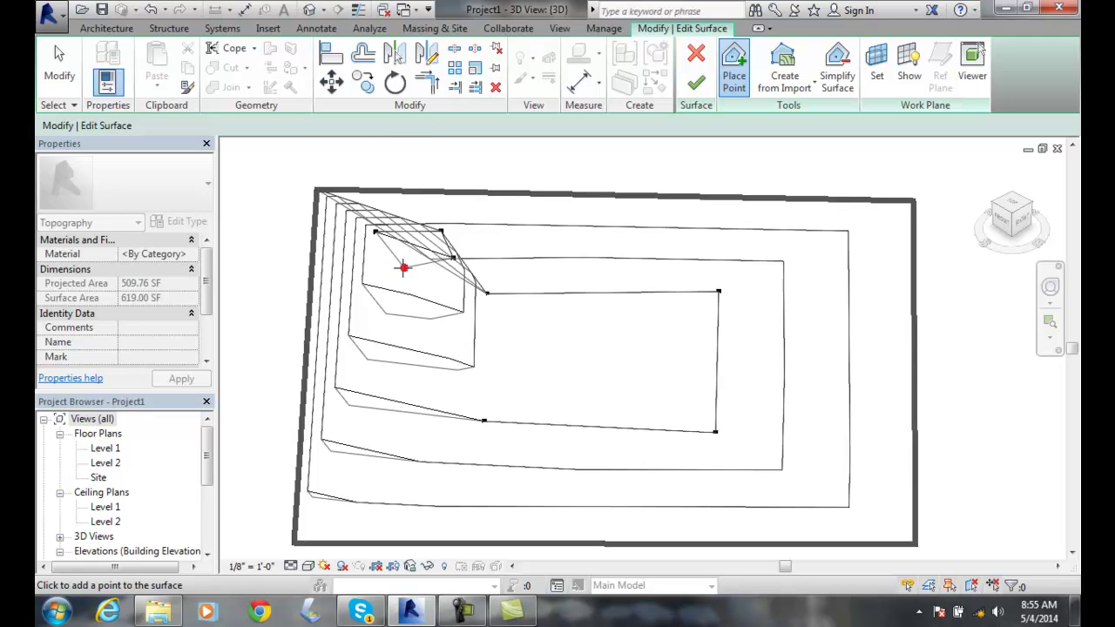
click(353, 255)
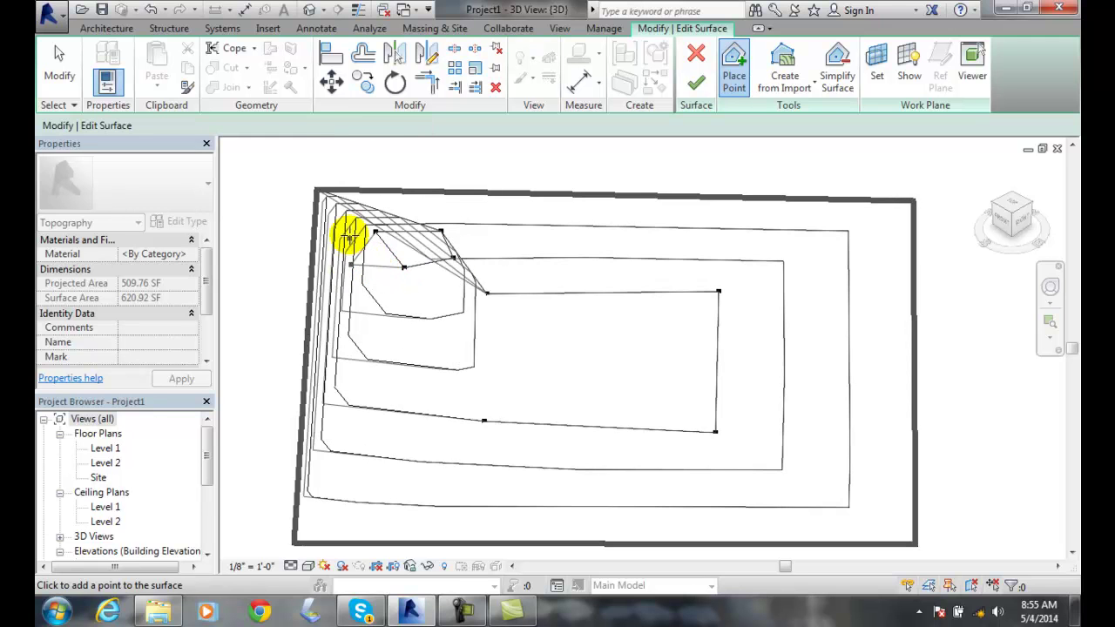
click(351, 234)
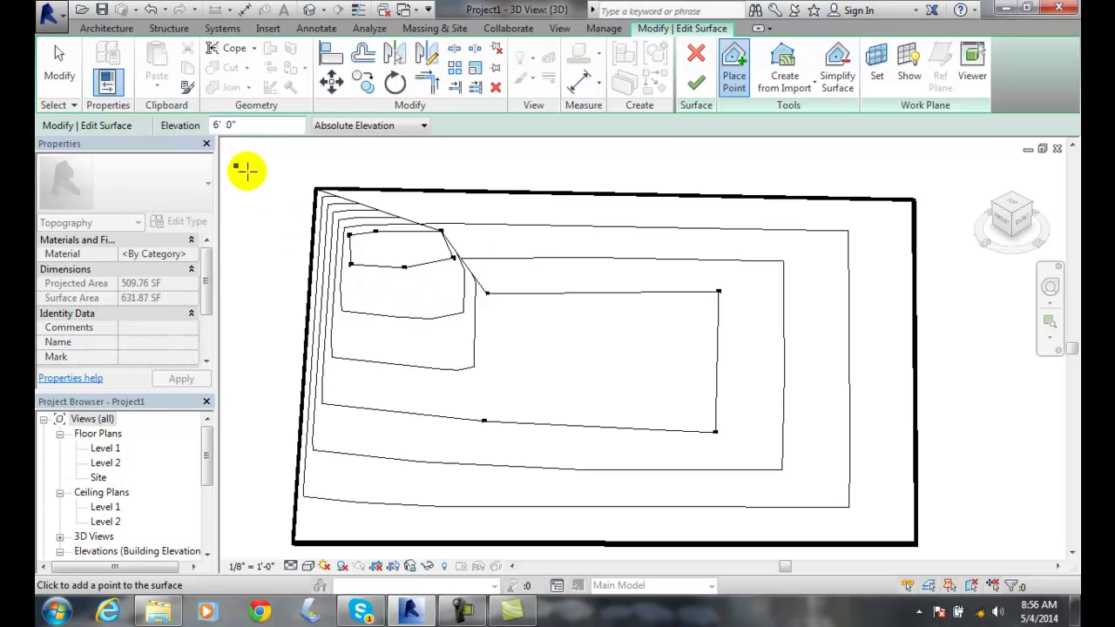
- Set the point elevation to 4' 0" and place a ring of points closely around the 6' loop
click(218, 125)
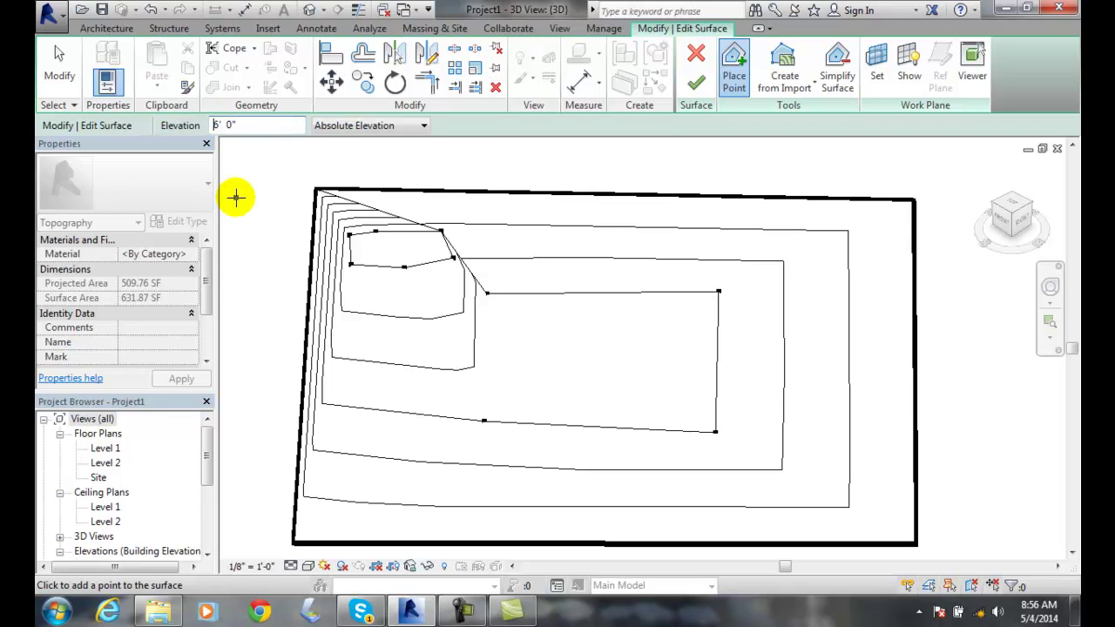
key(Delete)
text(4)
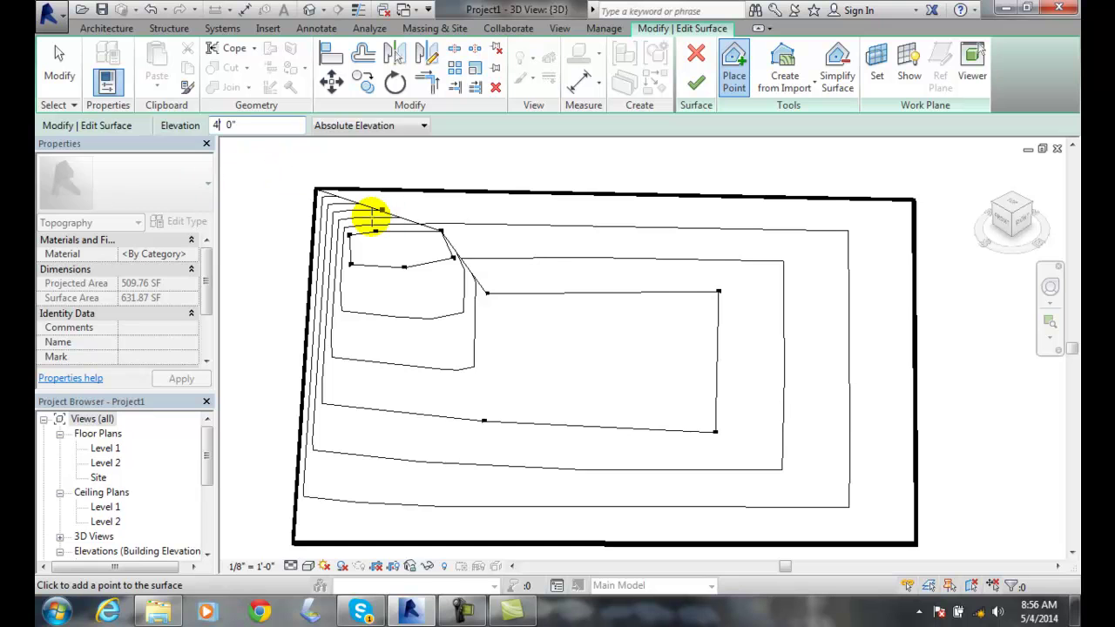
click(372, 216)
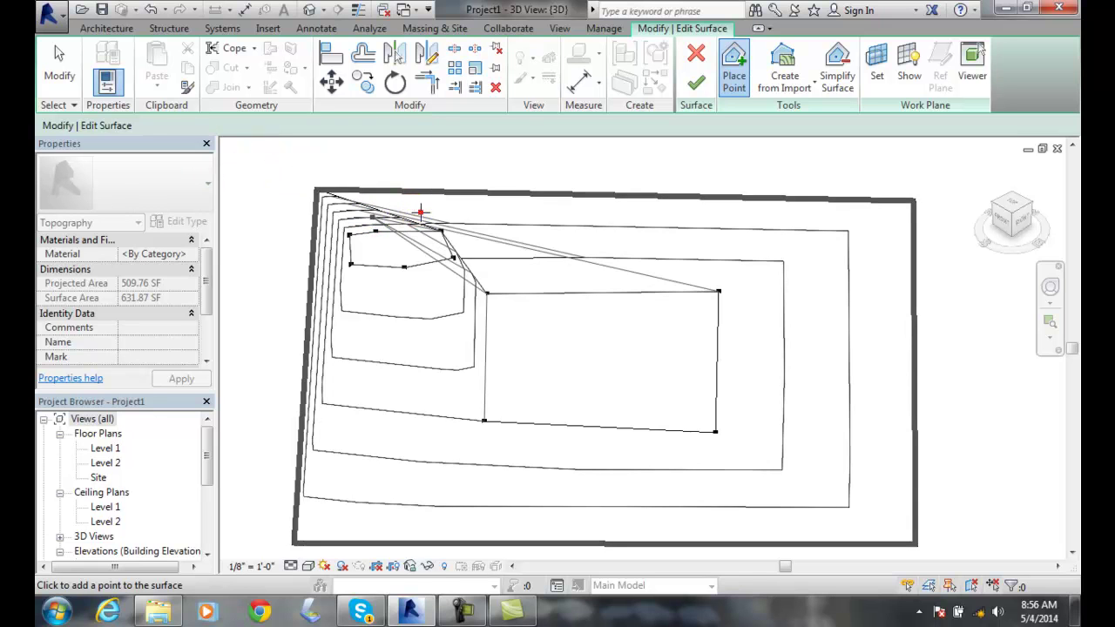
click(448, 229)
click(462, 230)
click(453, 273)
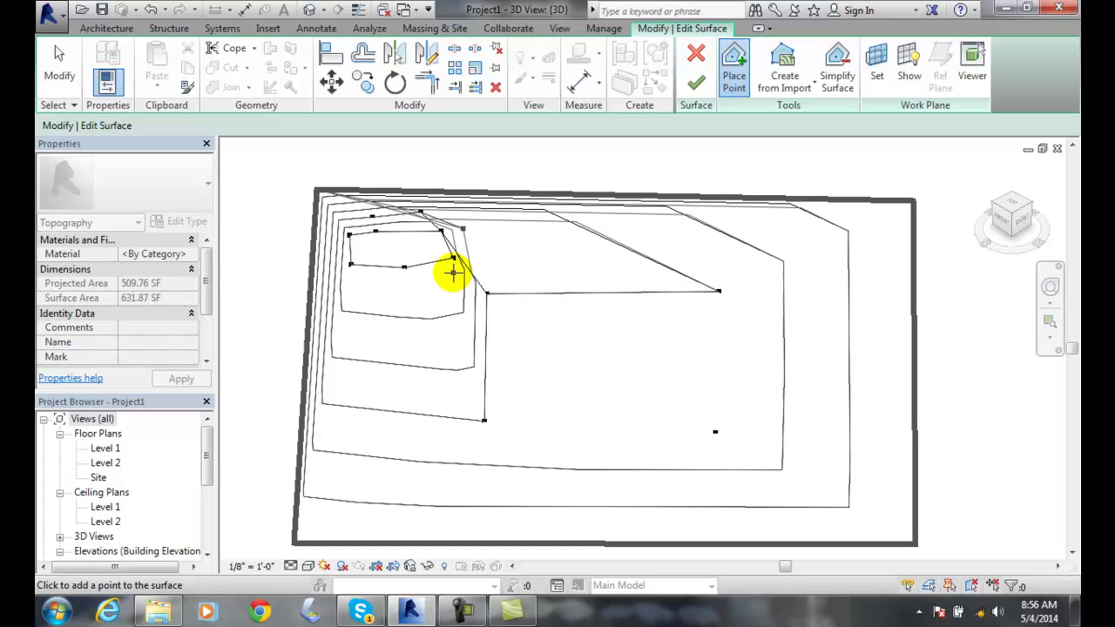
click(391, 282)
click(335, 281)
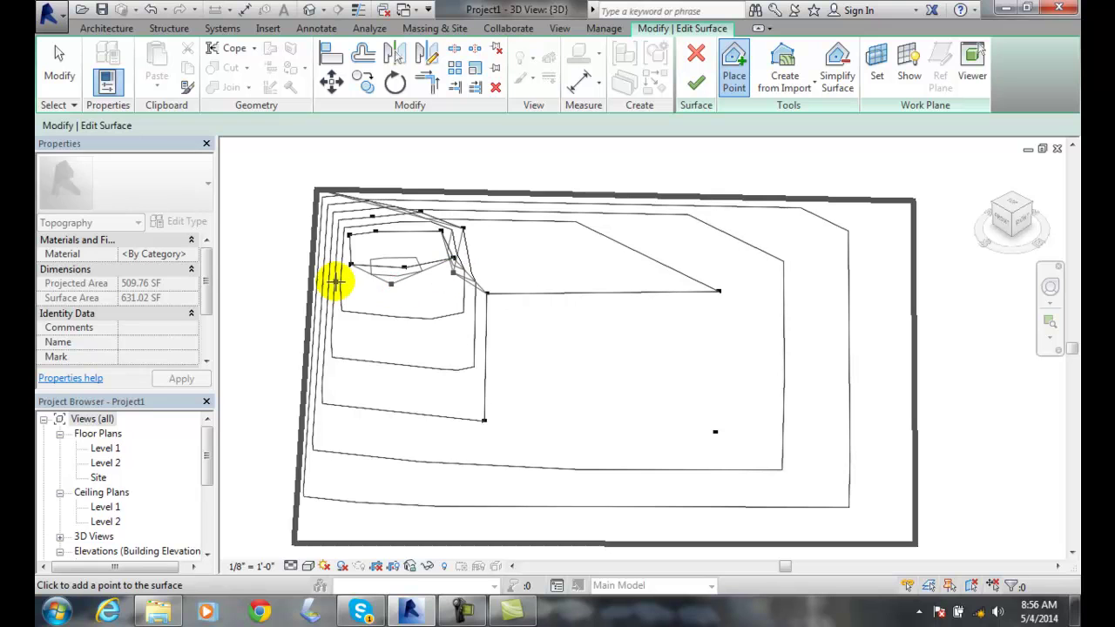
click(333, 252)
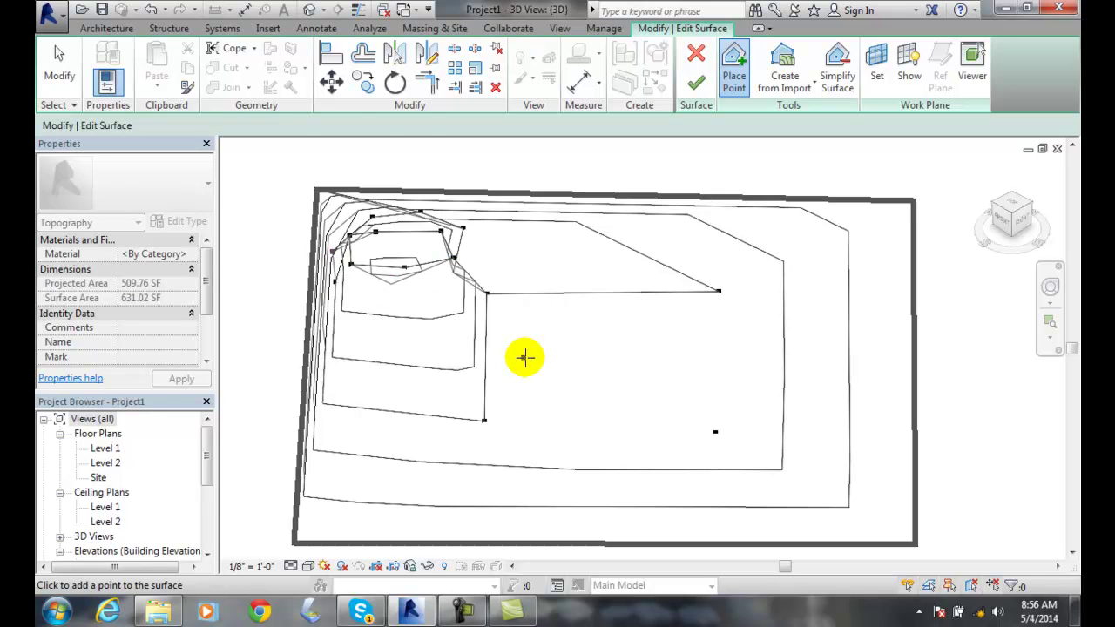
click(634, 352)
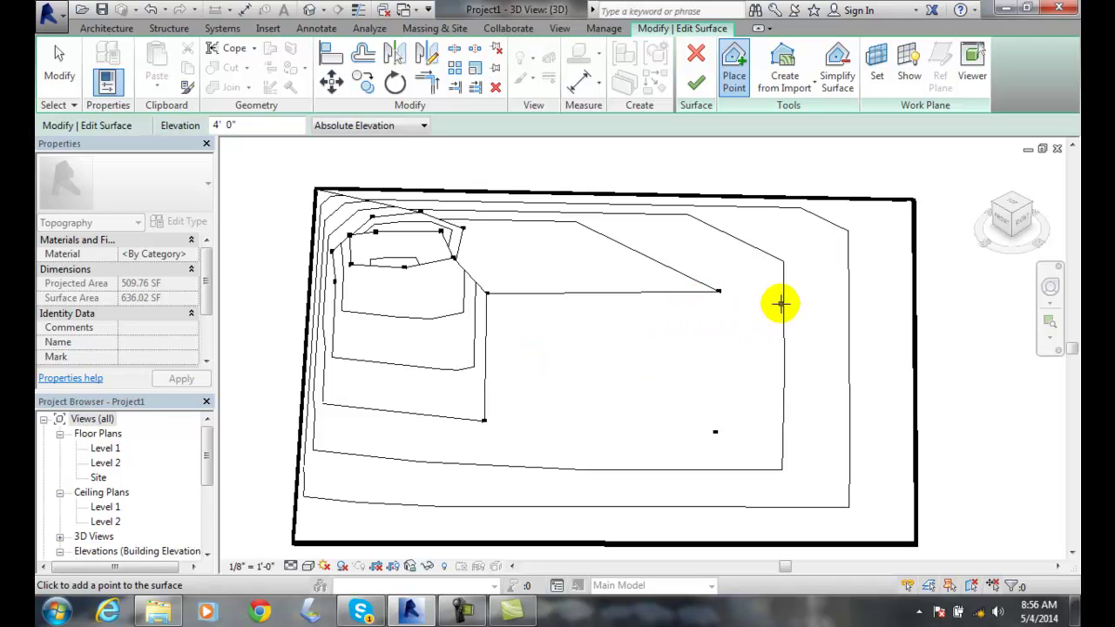
- Set the point elevation to 2' 0" and place two points near the surface's upper-right corner, outside the inner 3' rectangle
click(258, 190)
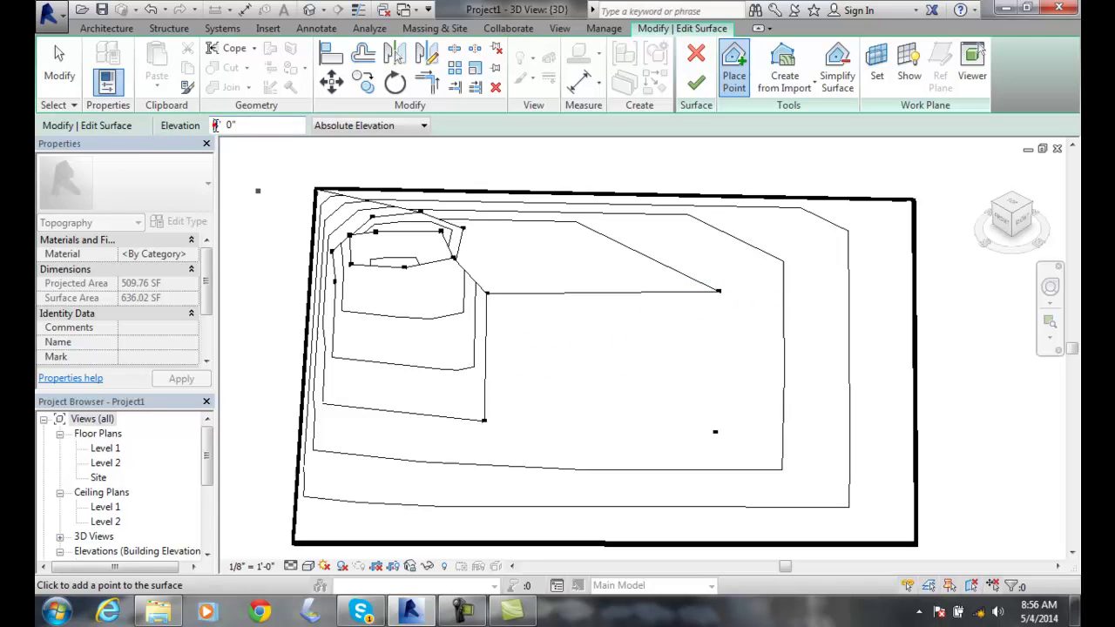
key(Delete)
key(Delete)
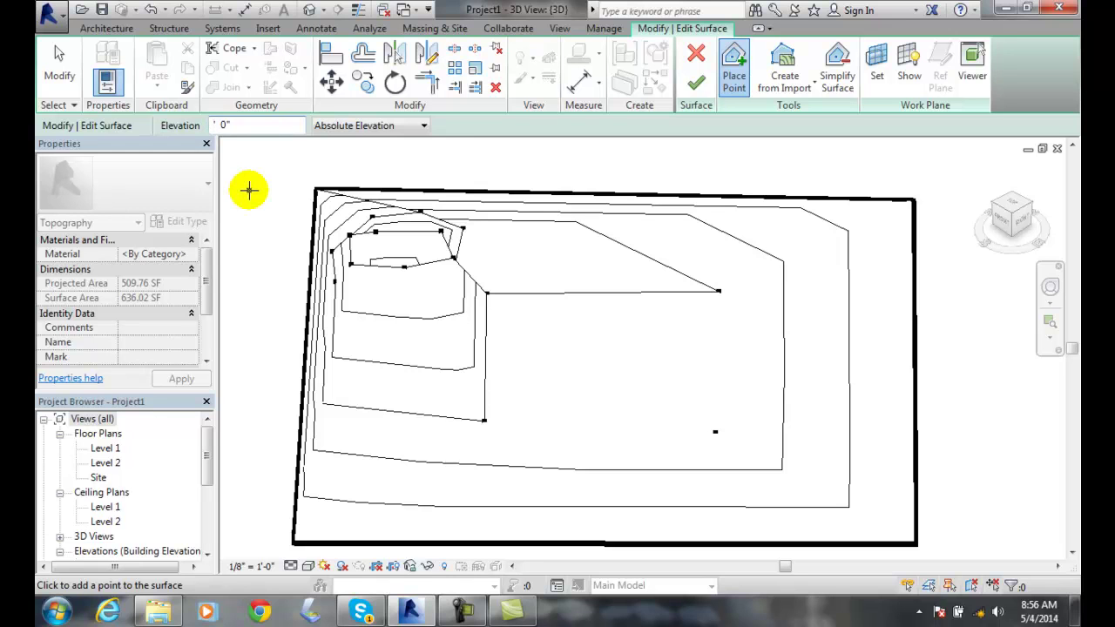
text(2)
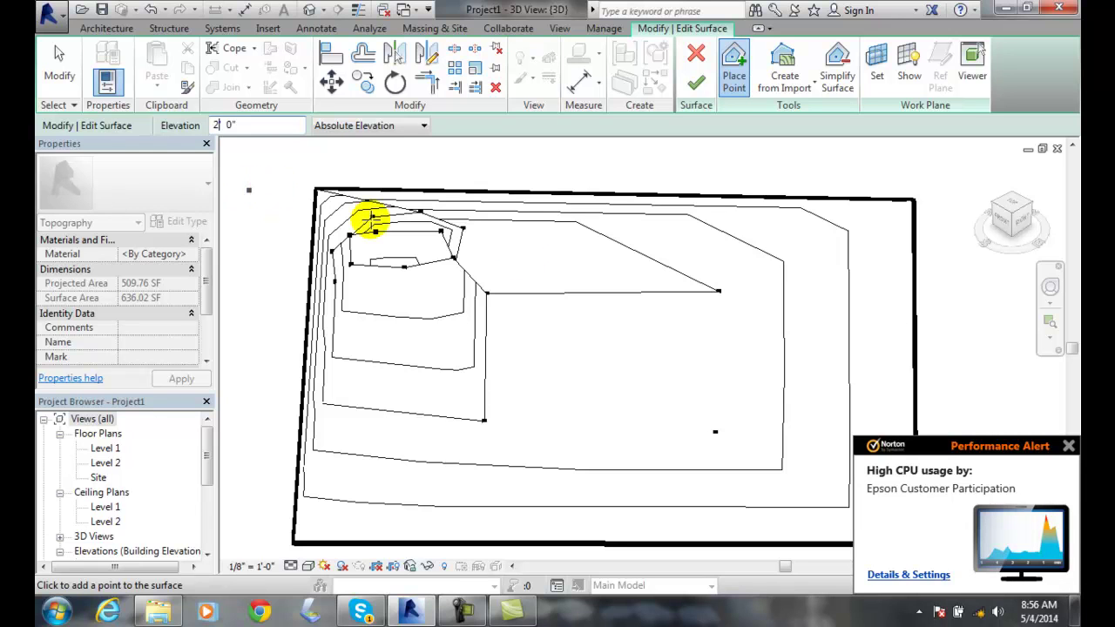
click(823, 254)
click(839, 290)
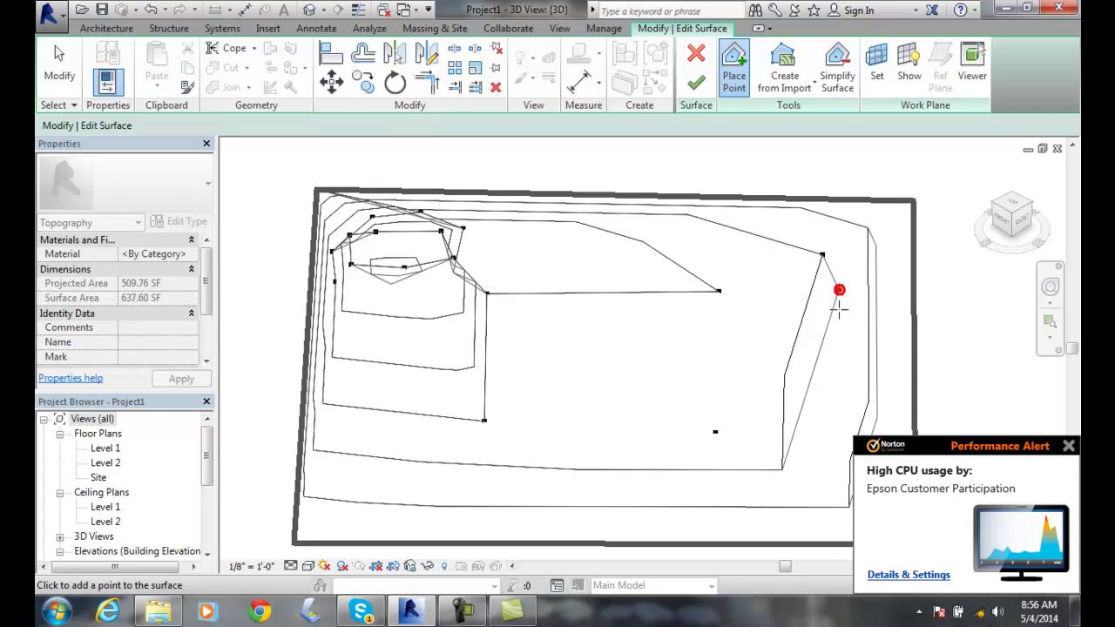
click(839, 334)
click(822, 362)
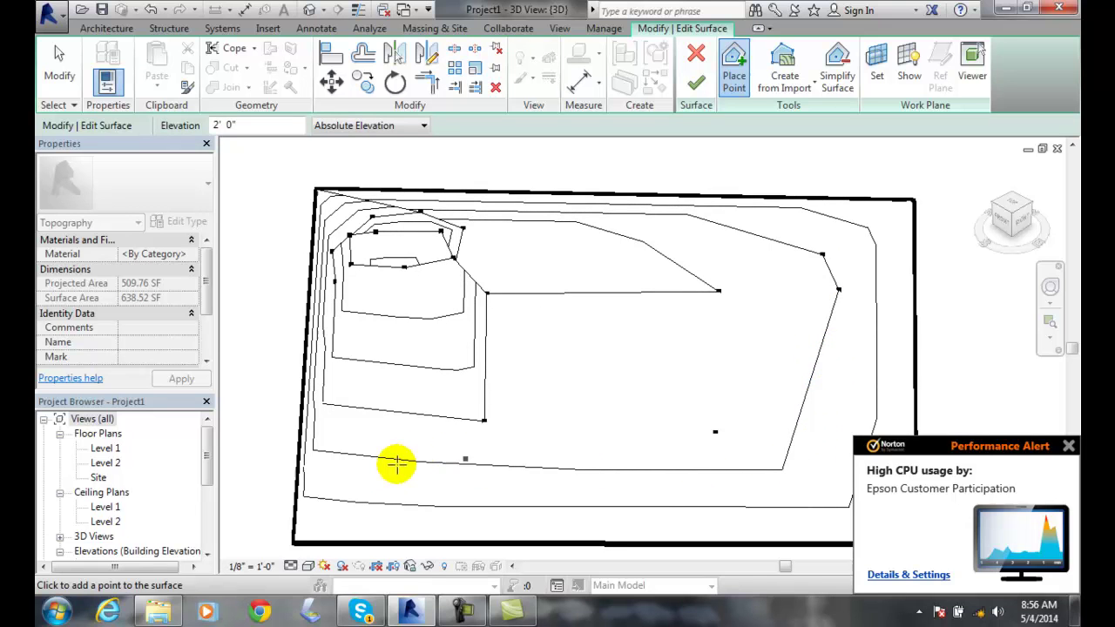
- Place two more points at elevation 2' 0" in the lower-left part of the surface, one above the other
click(372, 476)
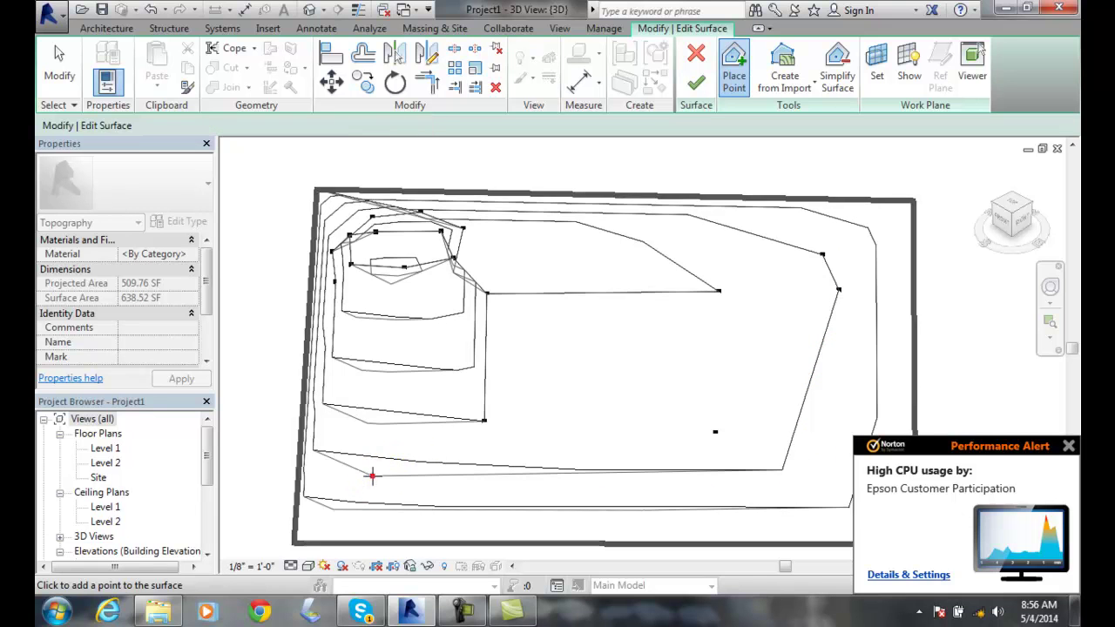
click(361, 385)
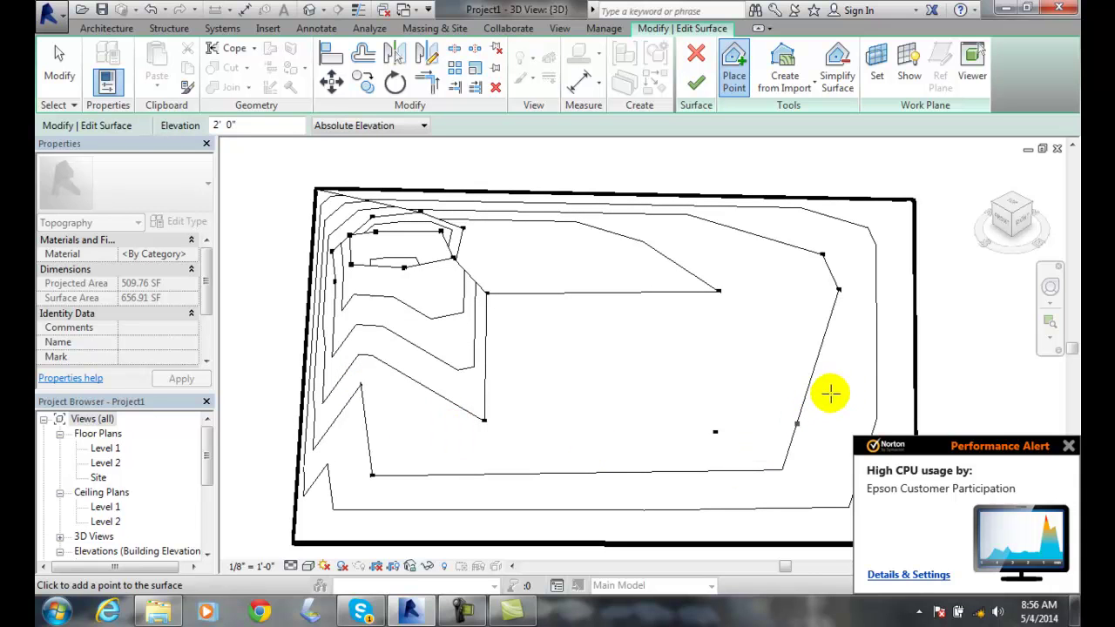
click(634, 429)
key(ctrl+z)
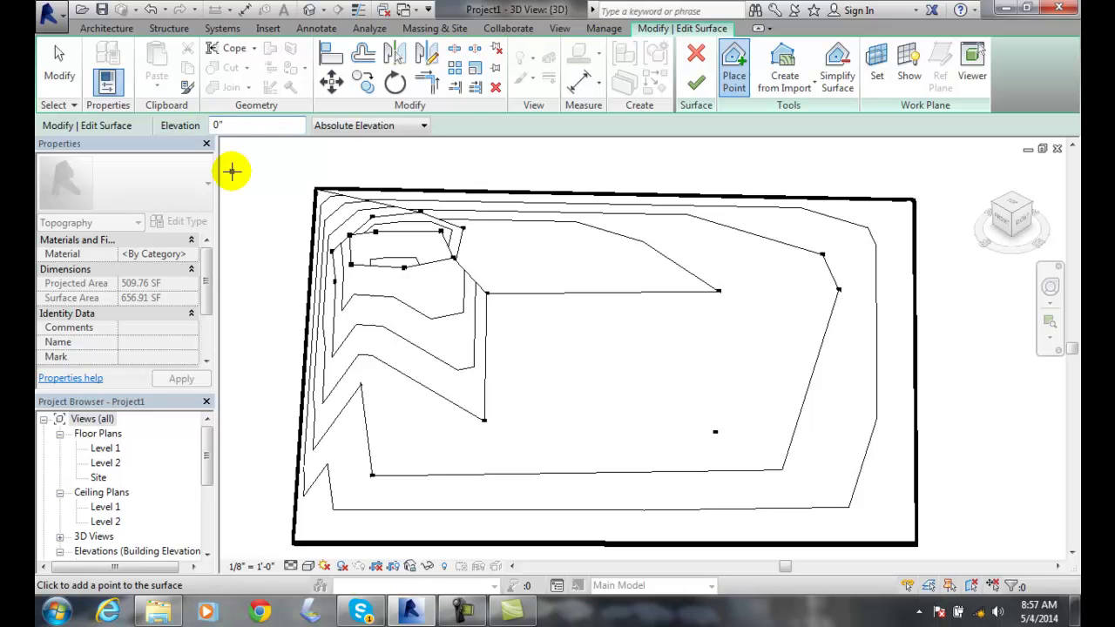
- Set the point elevation to 0' 6" and place four points in a diagonal line across the surface's lower-right corner
text(6)
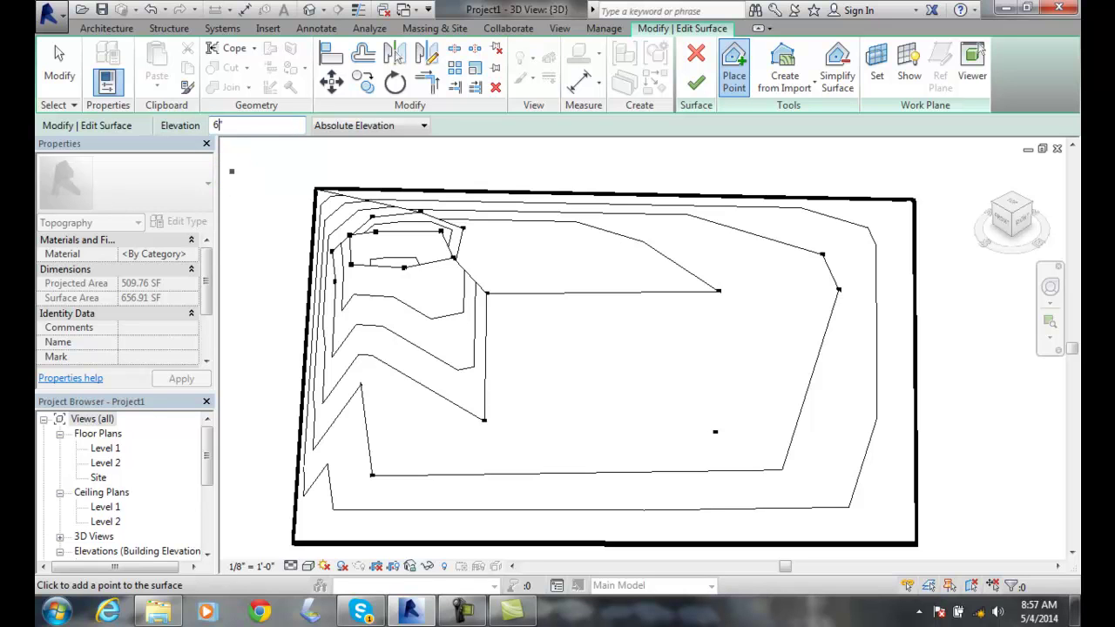
click(876, 433)
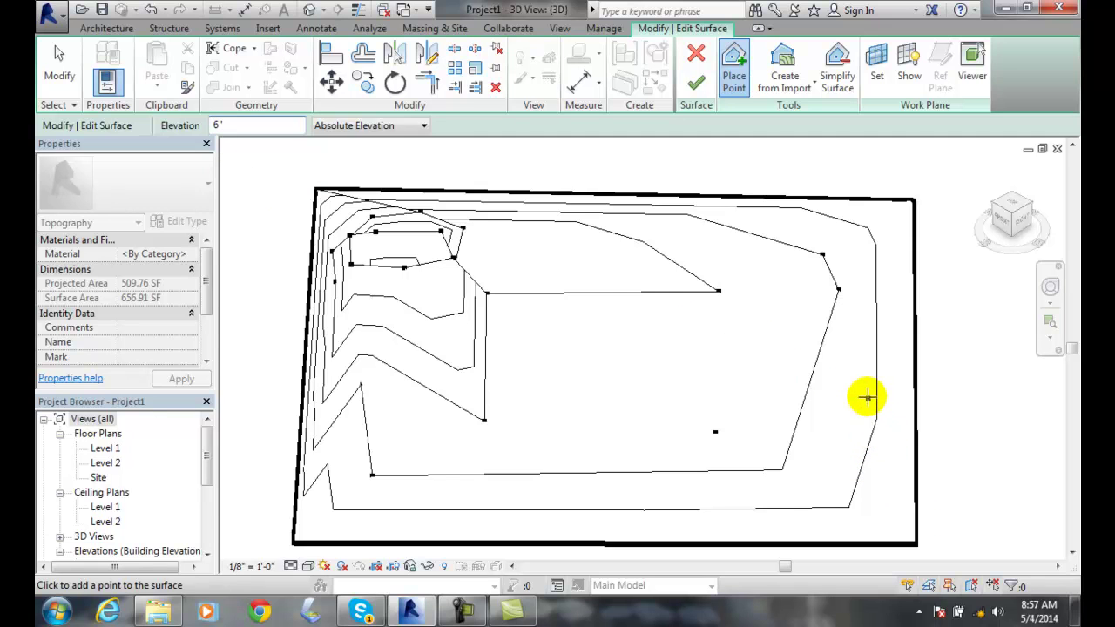
click(867, 397)
click(832, 426)
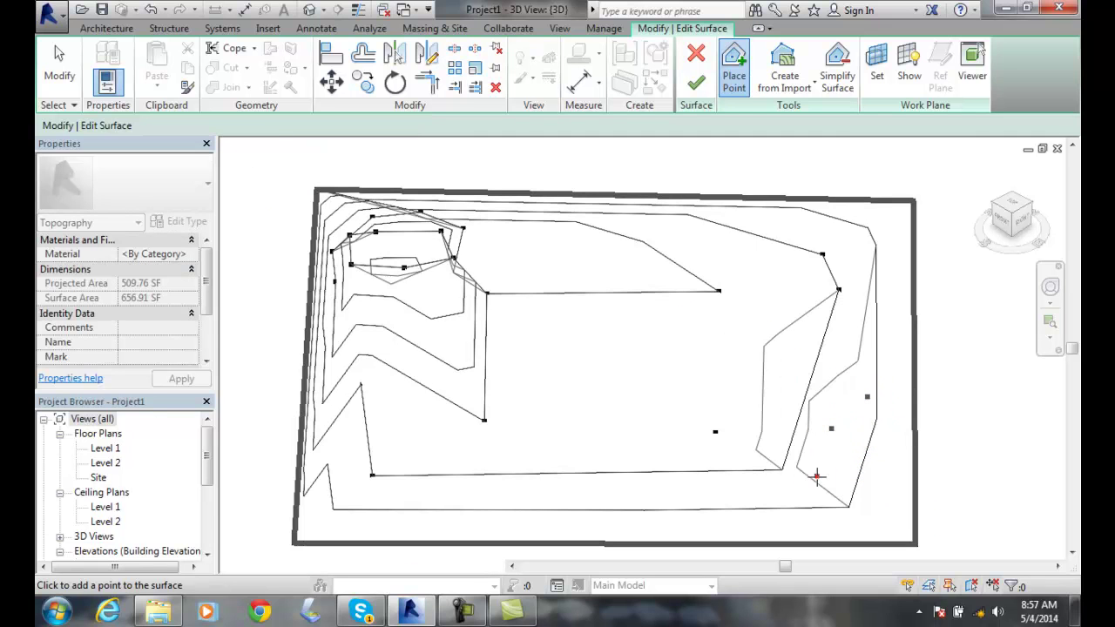
click(817, 477)
click(799, 503)
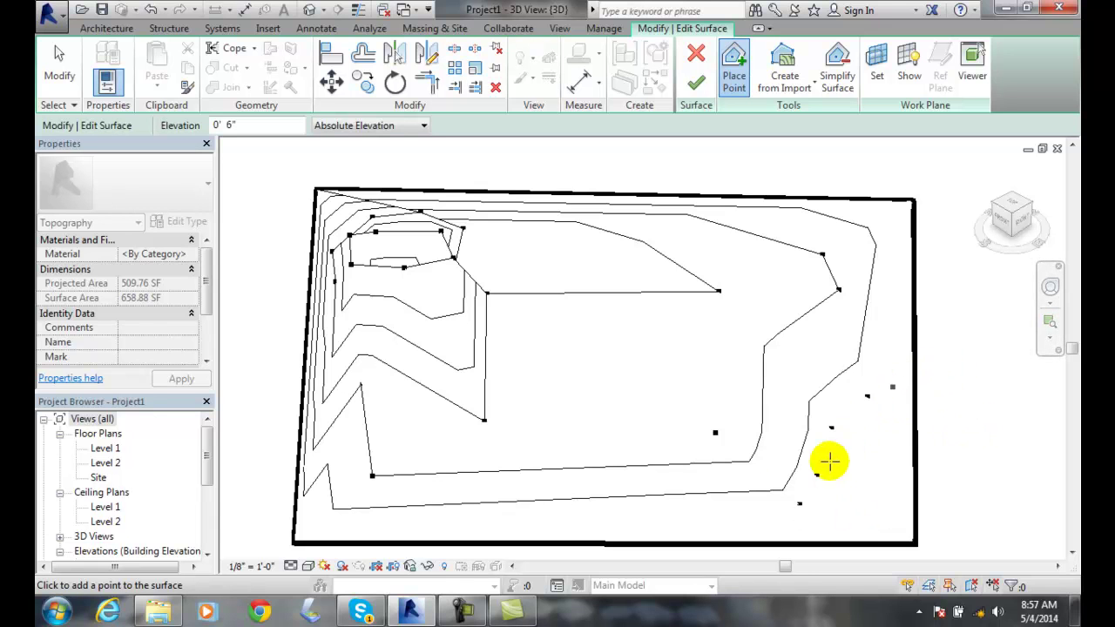
click(723, 489)
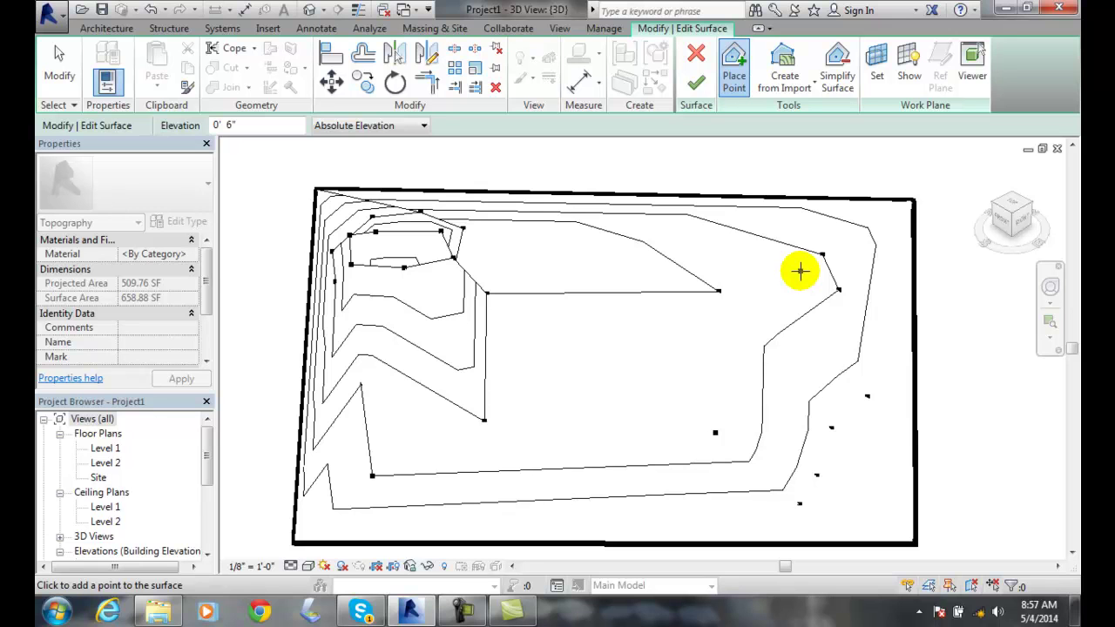
- Finish the edited surface and set the 3D view's visual style to Shaded
click(764, 152)
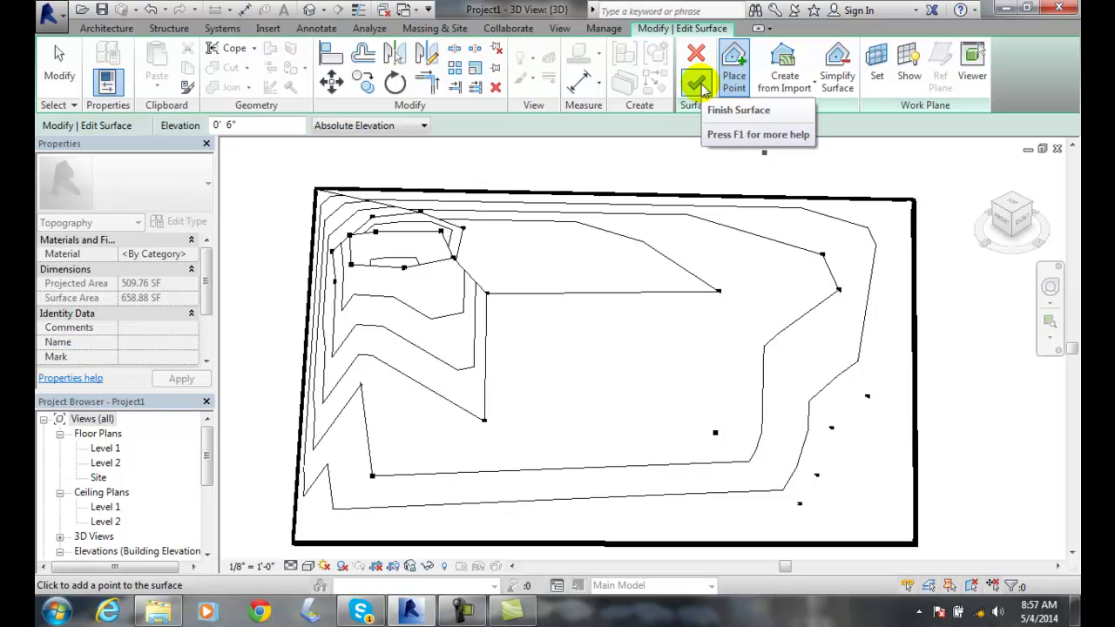
click(697, 84)
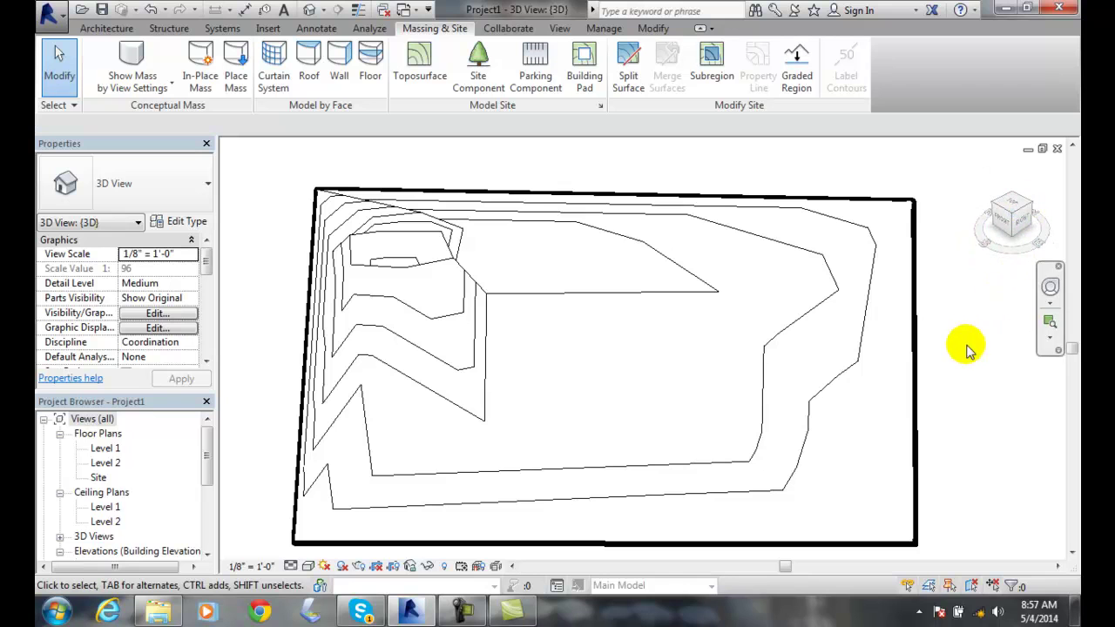
click(979, 394)
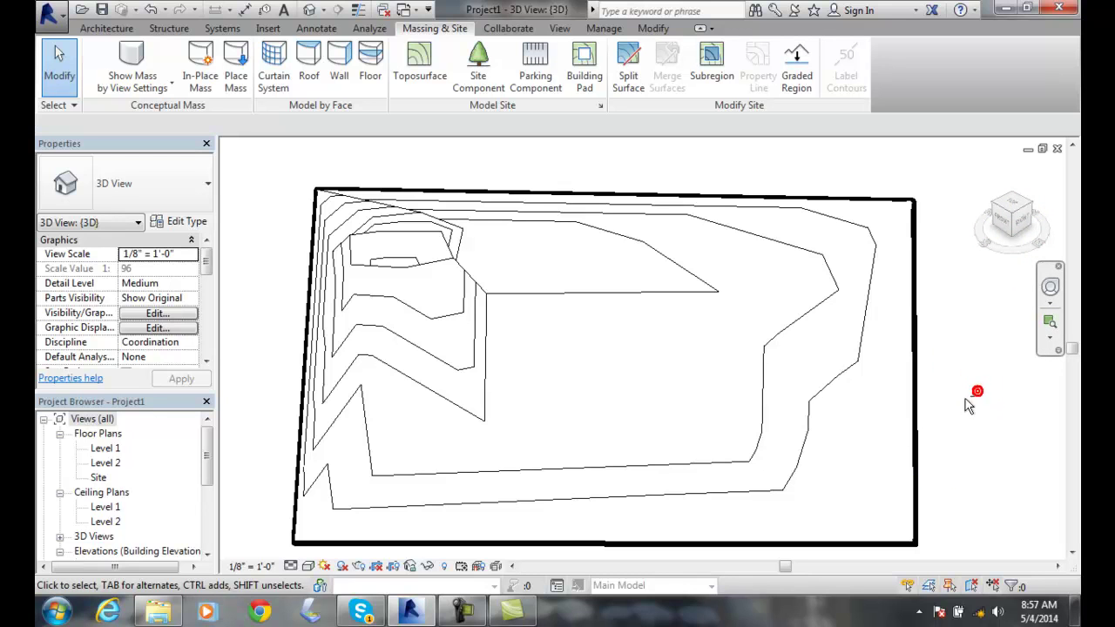
mouse_move(1043, 241)
mouse_down()
mouse_move(1020, 239)
mouse_move(1014, 264)
mouse_move(1002, 257)
mouse_move(1039, 240)
mouse_move(989, 268)
mouse_move(936, 275)
mouse_move(1065, 241)
mouse_up()
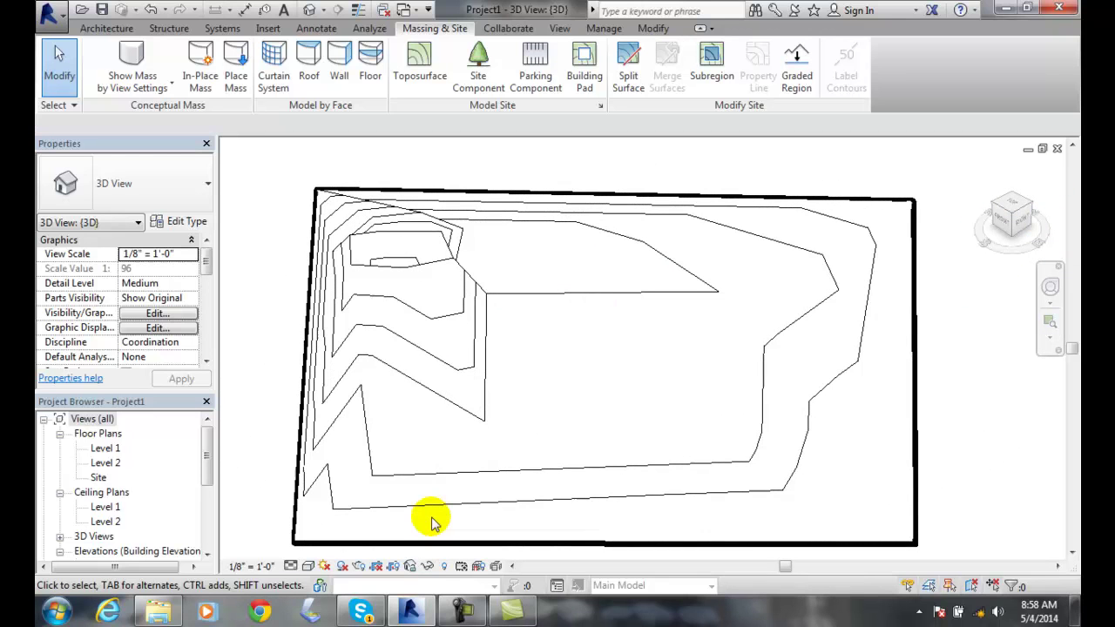
click(309, 568)
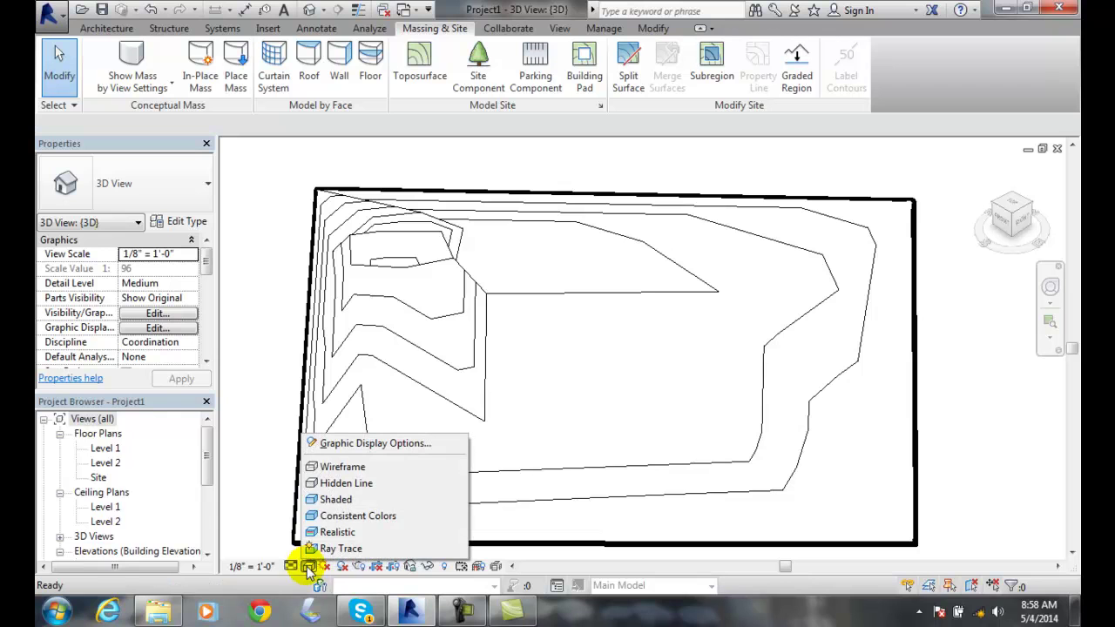
click(332, 502)
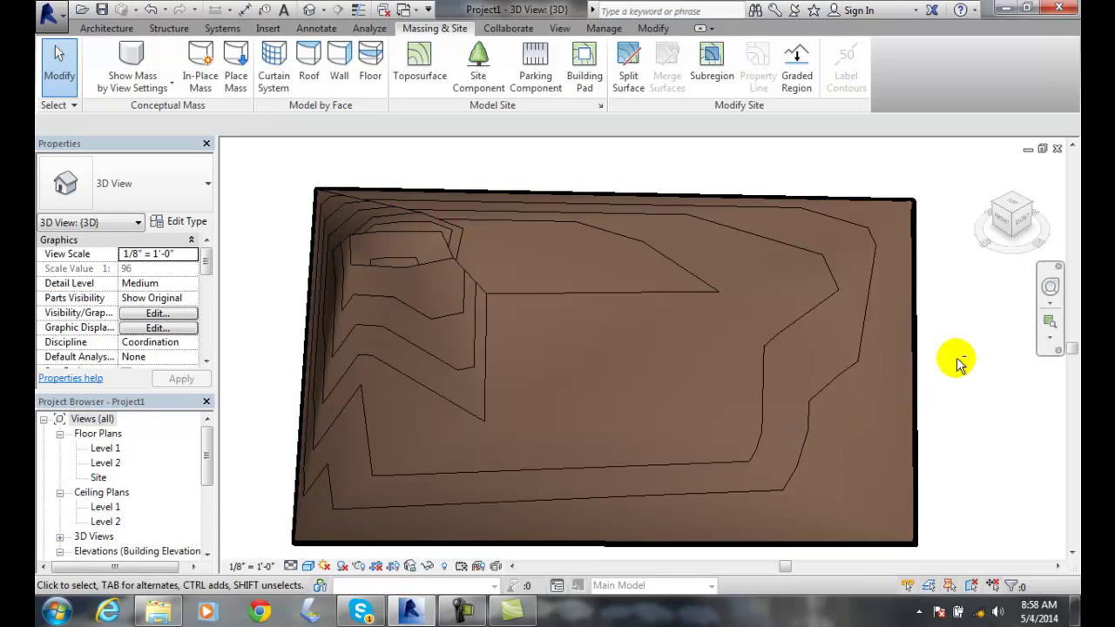
- Examine the shaded surface's slopes and contours from the front-right edge, the right side and above
mouse_move(1040, 218)
mouse_down()
mouse_move(996, 241)
mouse_move(979, 200)
mouse_move(1000, 247)
mouse_move(1021, 236)
mouse_up()
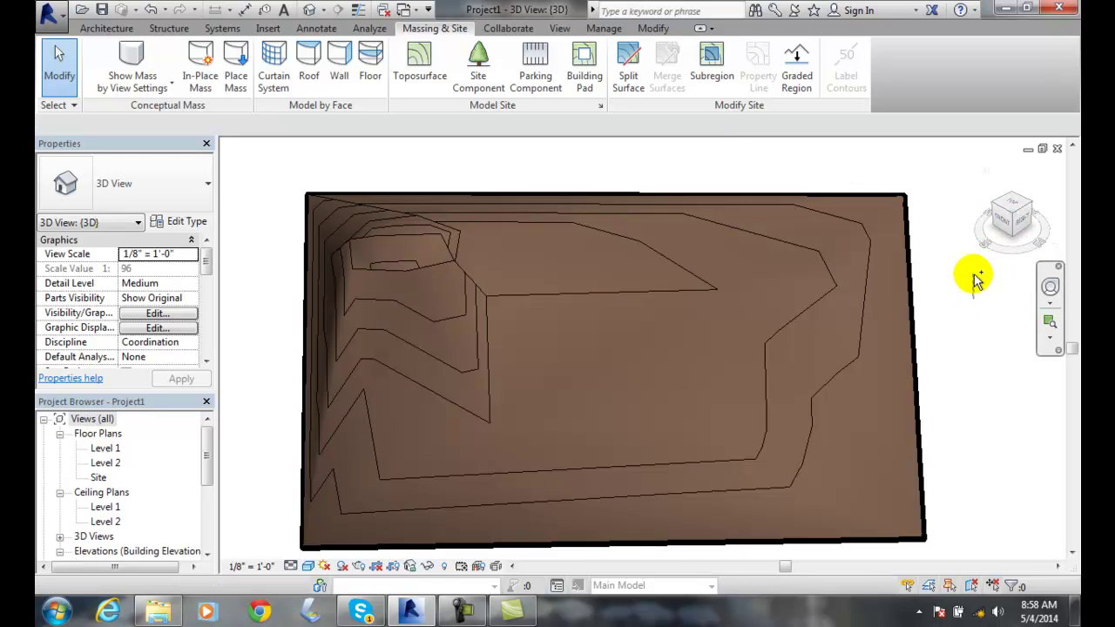
click(1013, 229)
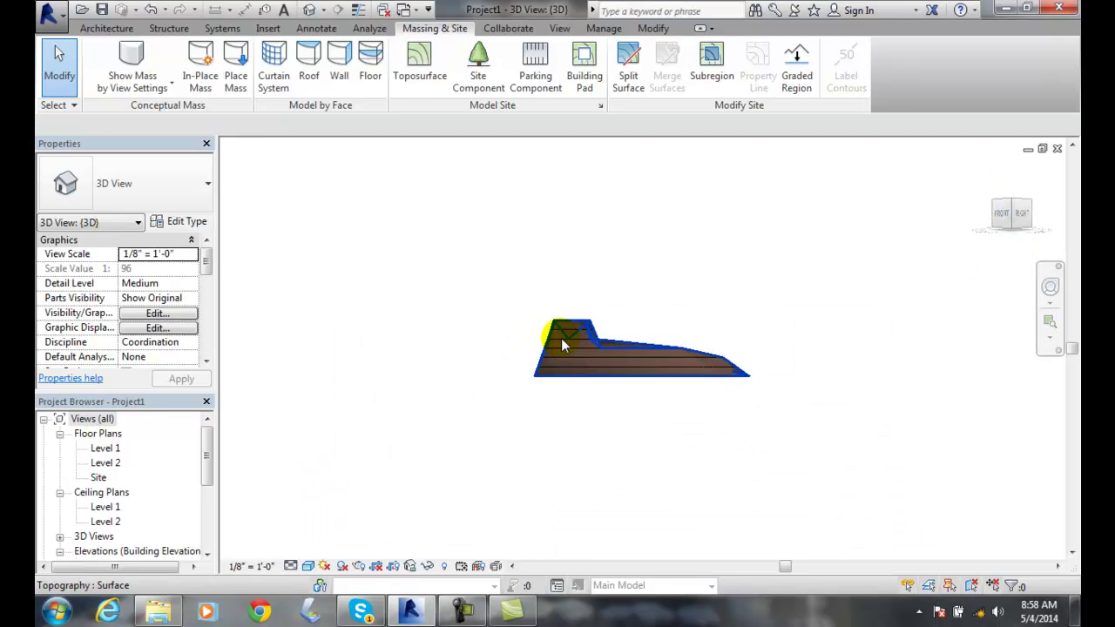
scroll(562, 340, up, 5)
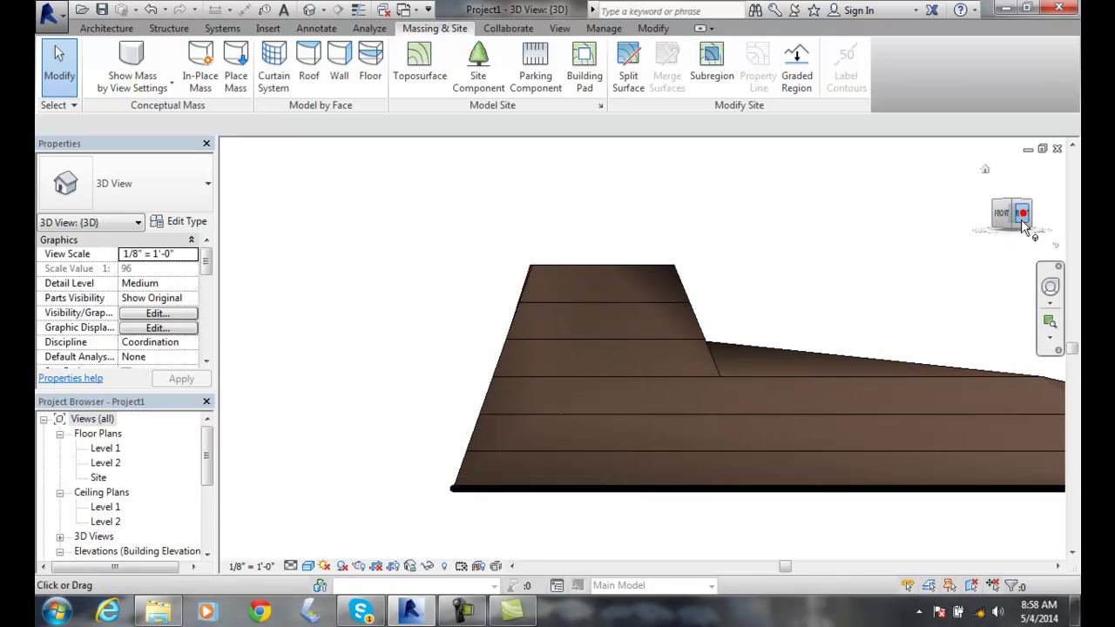
mouse_move(1025, 228)
mouse_down()
mouse_move(1009, 229)
mouse_move(976, 294)
mouse_move(953, 309)
mouse_move(1021, 208)
mouse_up()
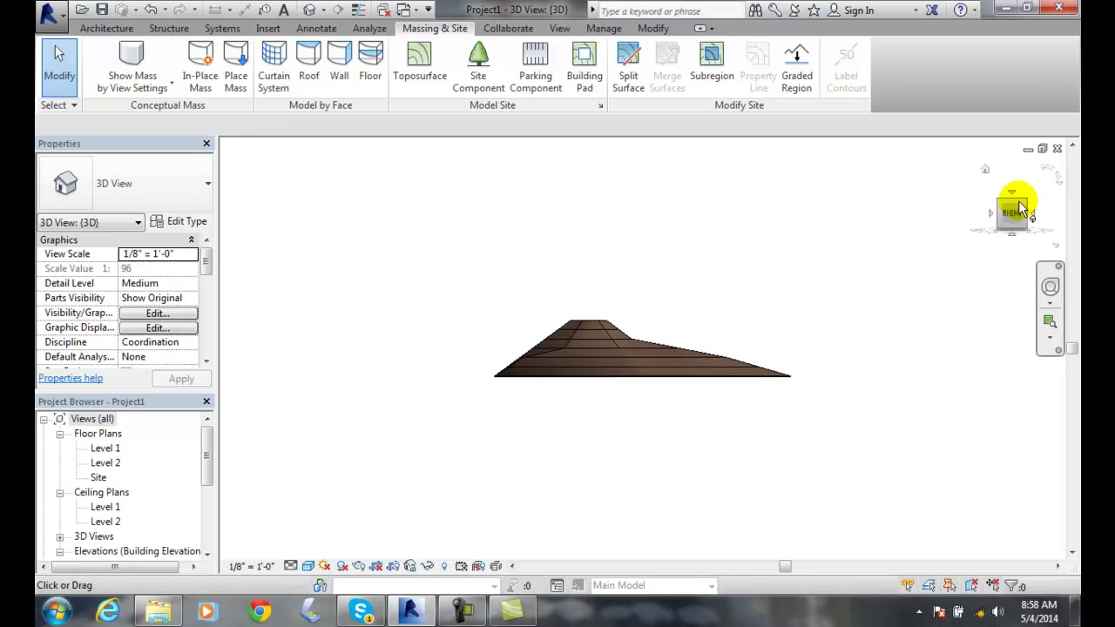
click(1020, 201)
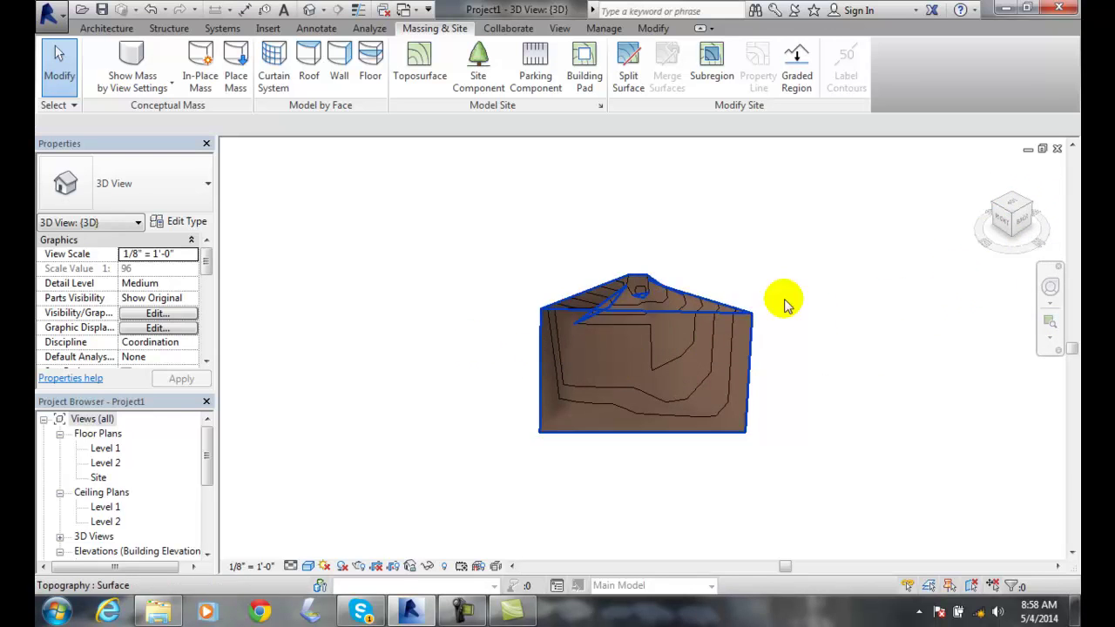
click(1011, 207)
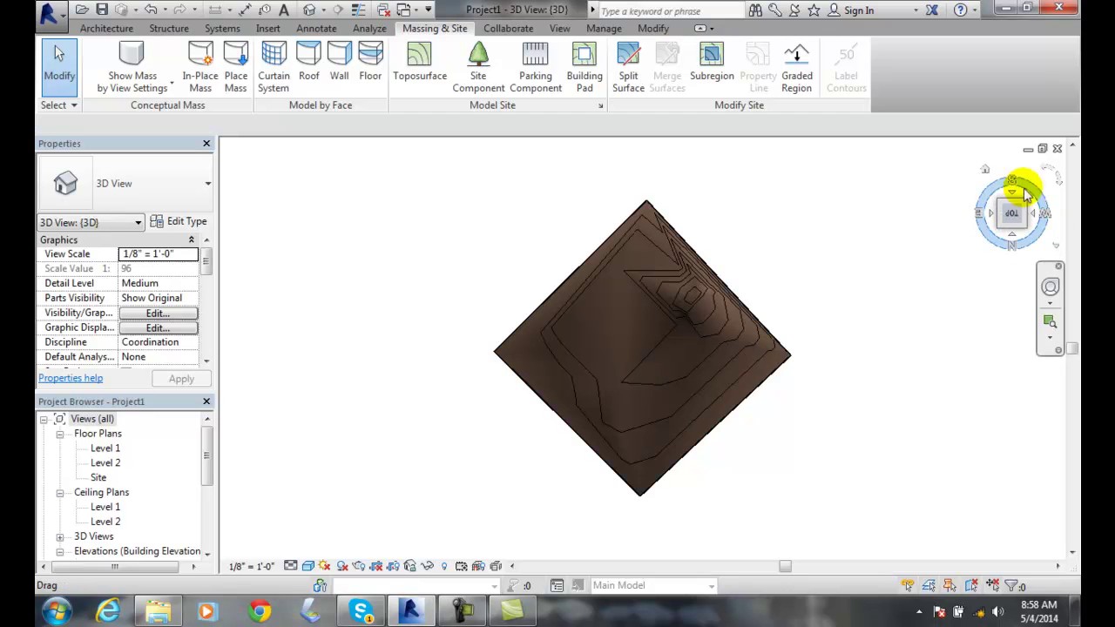
drag(1002, 191, 945, 260)
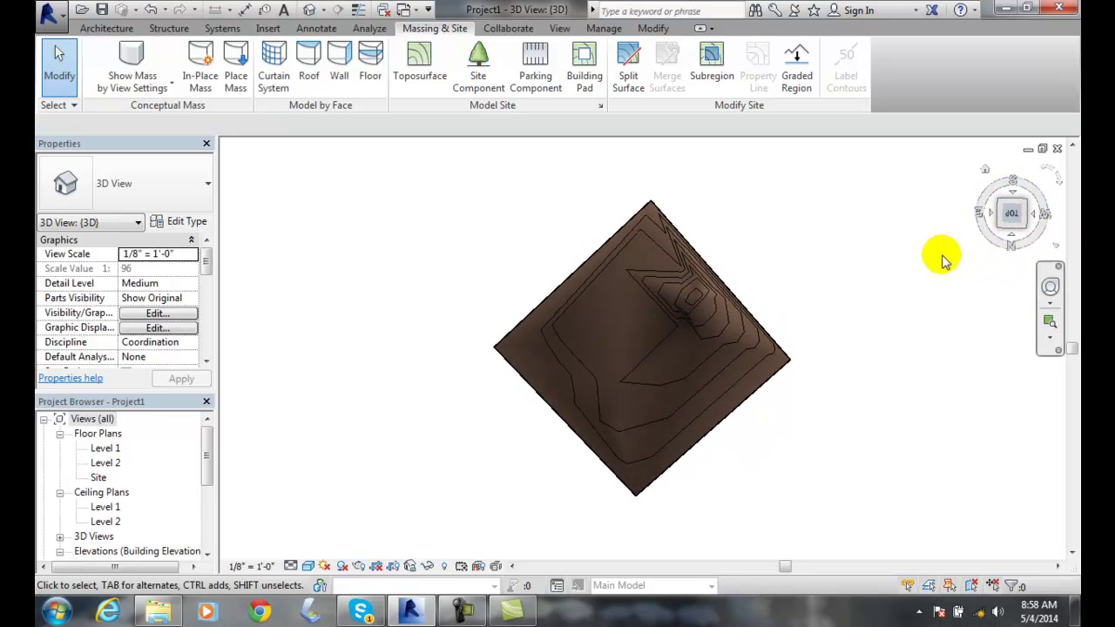
click(324, 11)
click(319, 31)
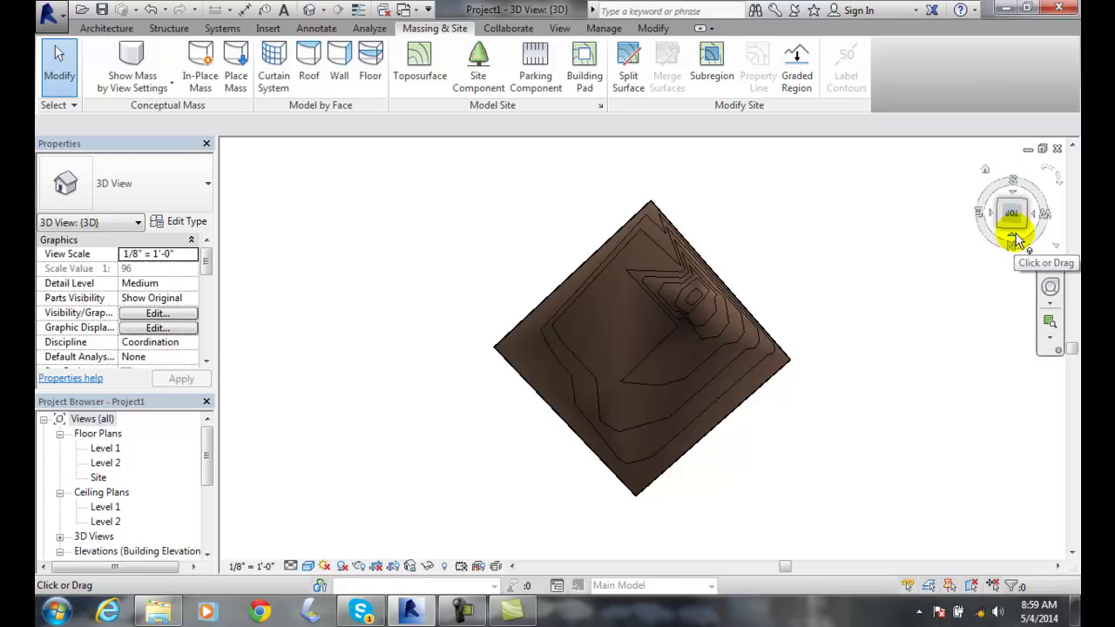
- Return to the home 3D view and inspect the contours around the raised upper-left area up close
click(985, 170)
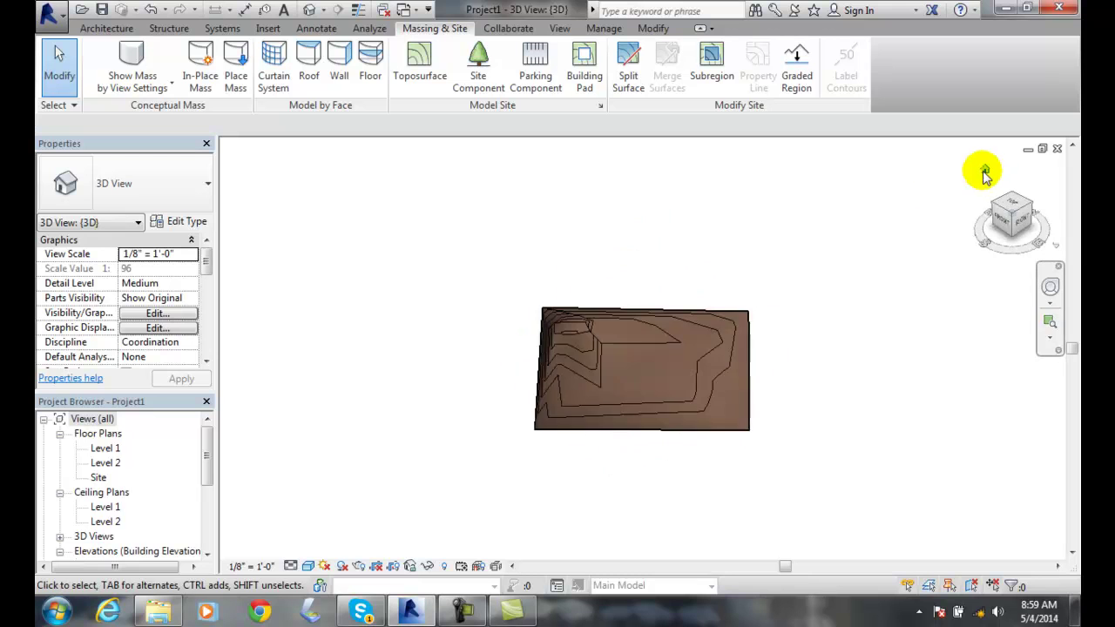
scroll(677, 340, up, 4)
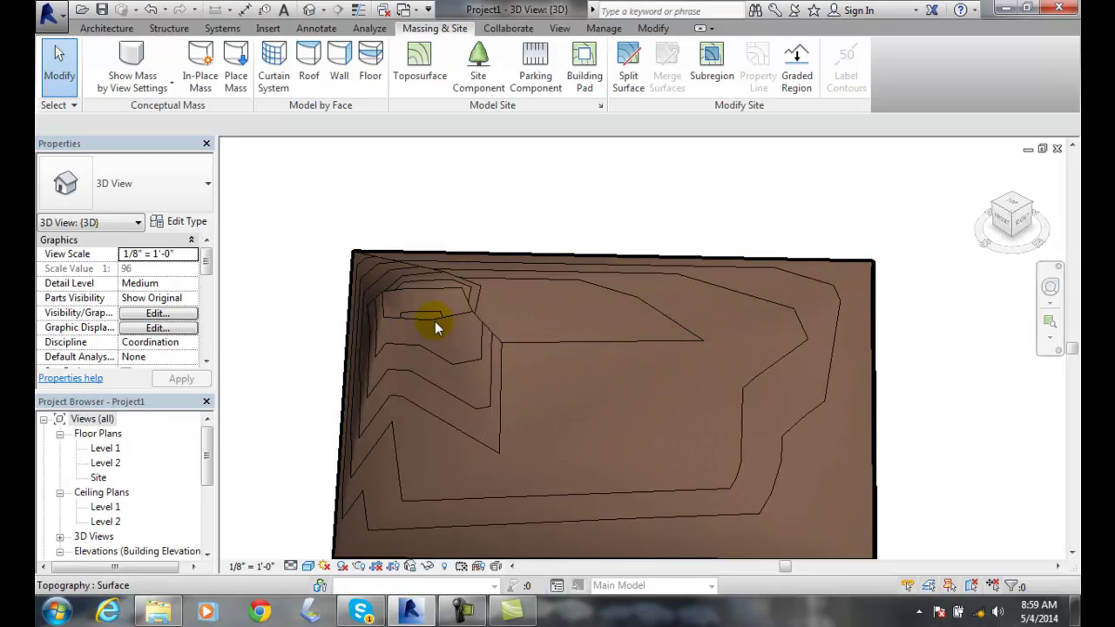
scroll(502, 392, up, 2)
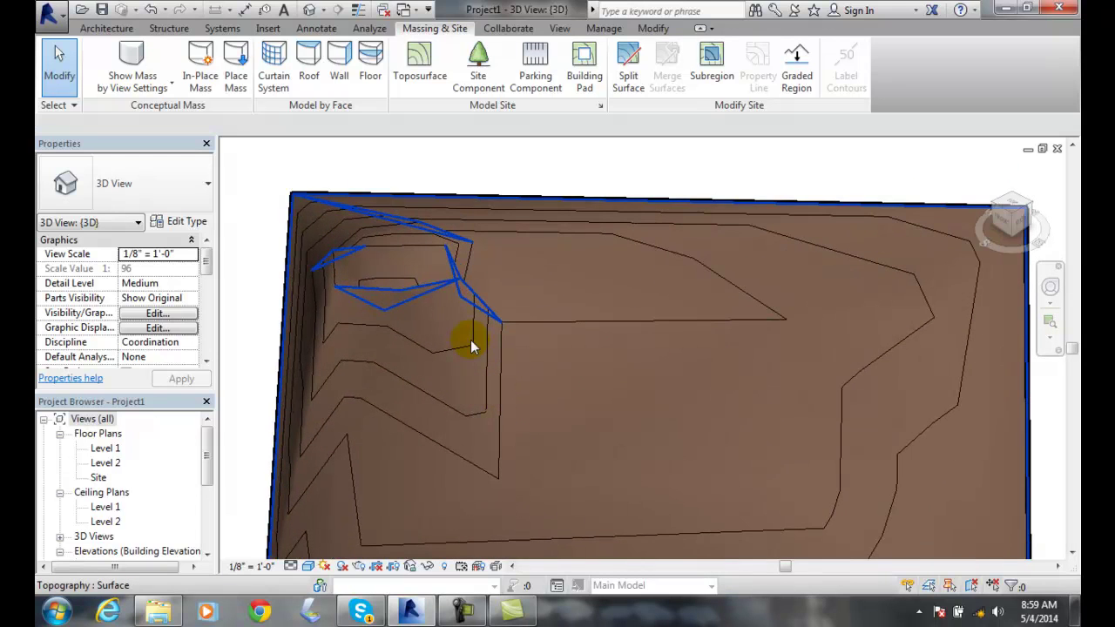
scroll(843, 429, down, 1)
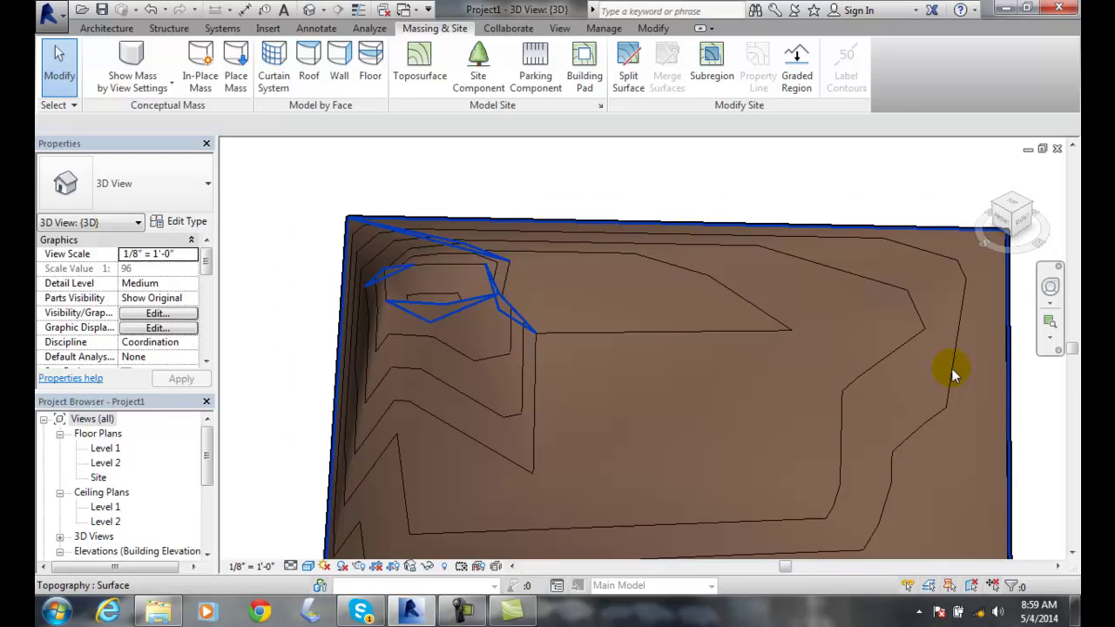
click(1038, 391)
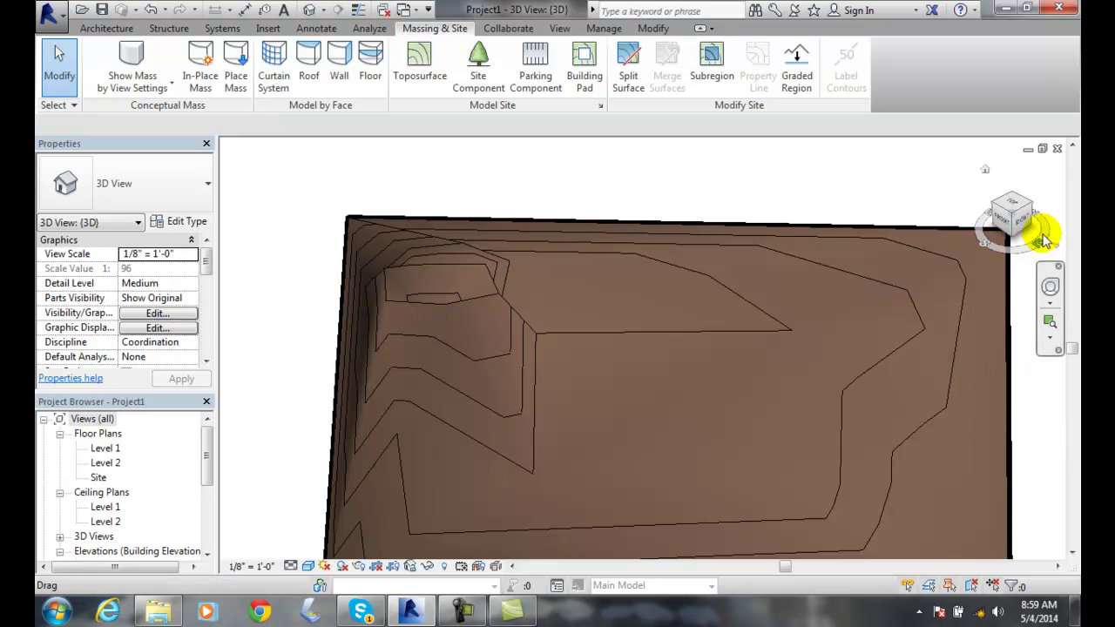
mouse_move(1027, 236)
mouse_down()
mouse_move(1006, 267)
mouse_move(976, 251)
mouse_move(986, 246)
mouse_move(934, 296)
mouse_up()
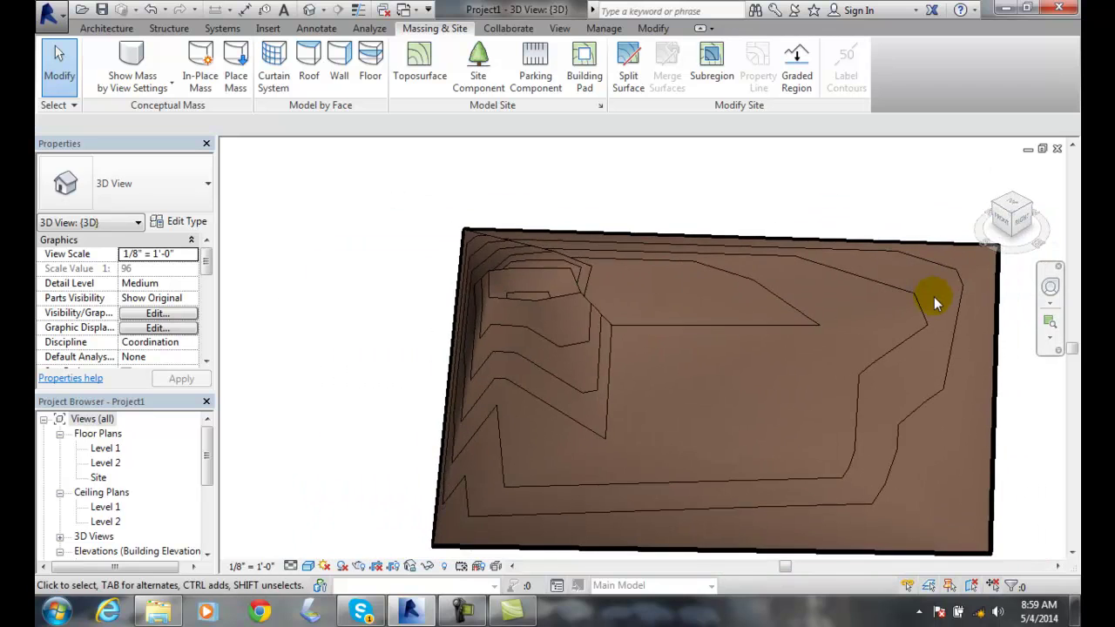